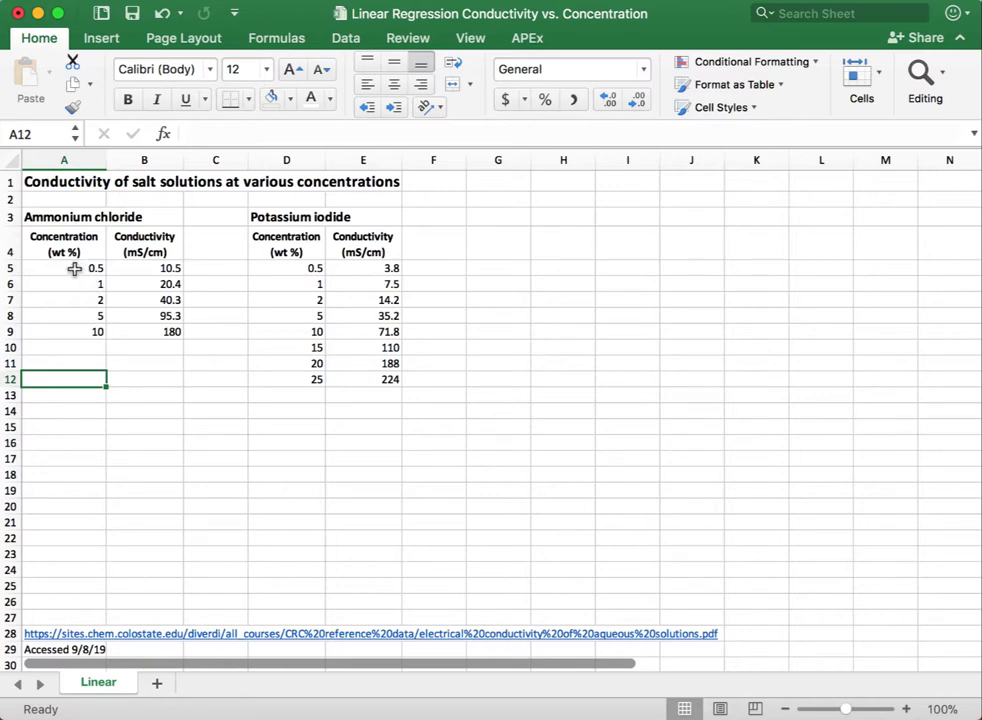
Insert a plain scatter chart of the Ammonium chloride data in A5:B9.
left_click(74, 269)
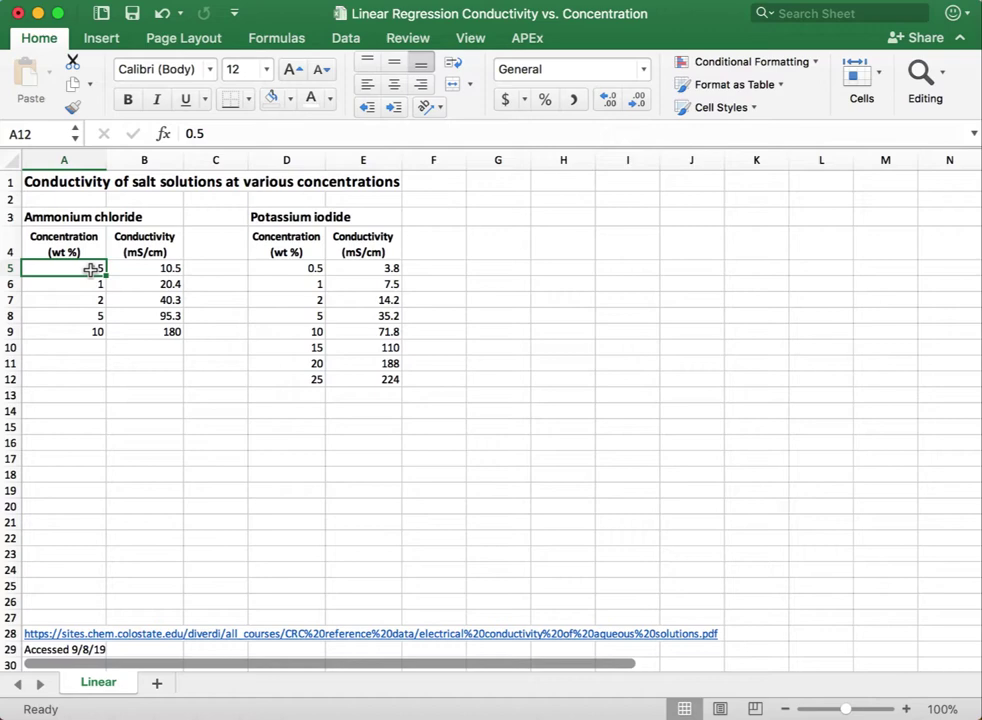
left_click_drag(90, 269, 142, 333)
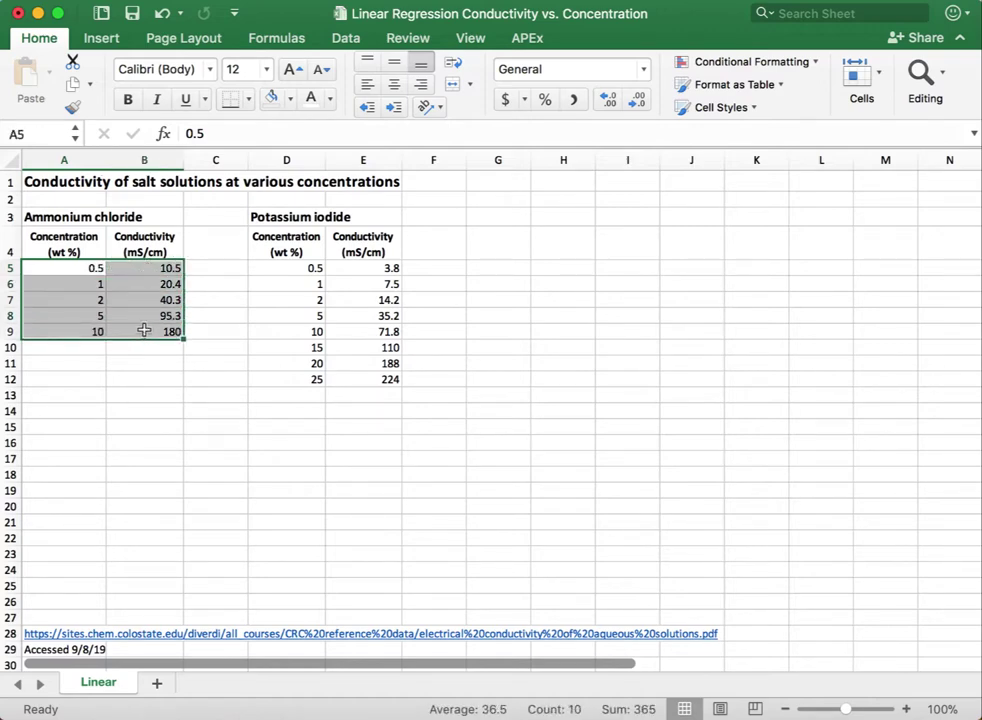
left_click(108, 40)
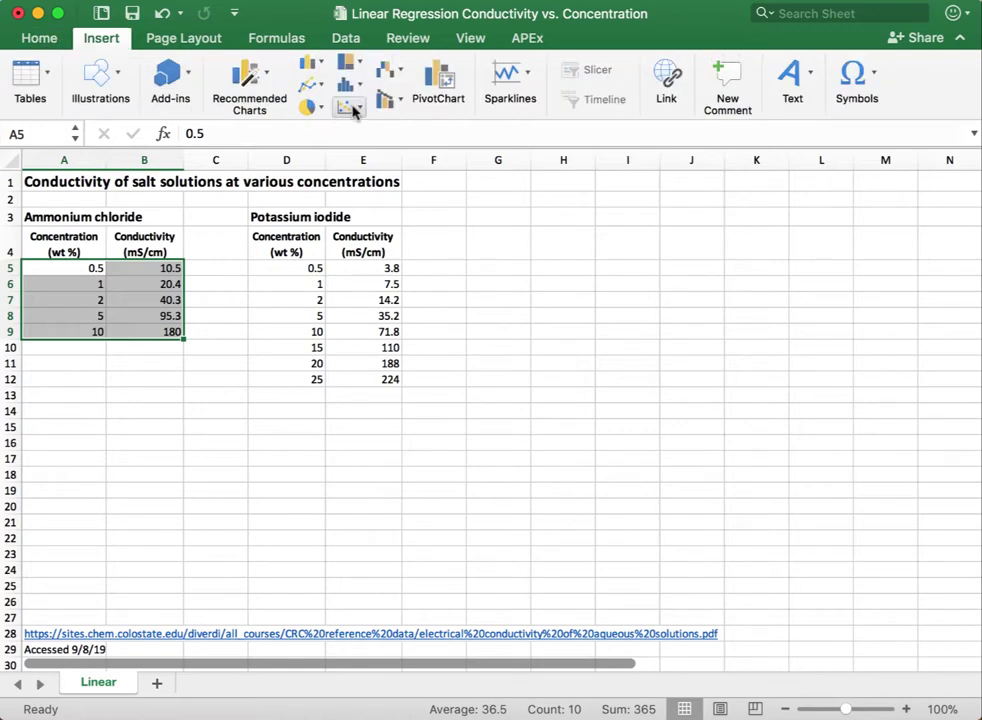
left_click(352, 108)
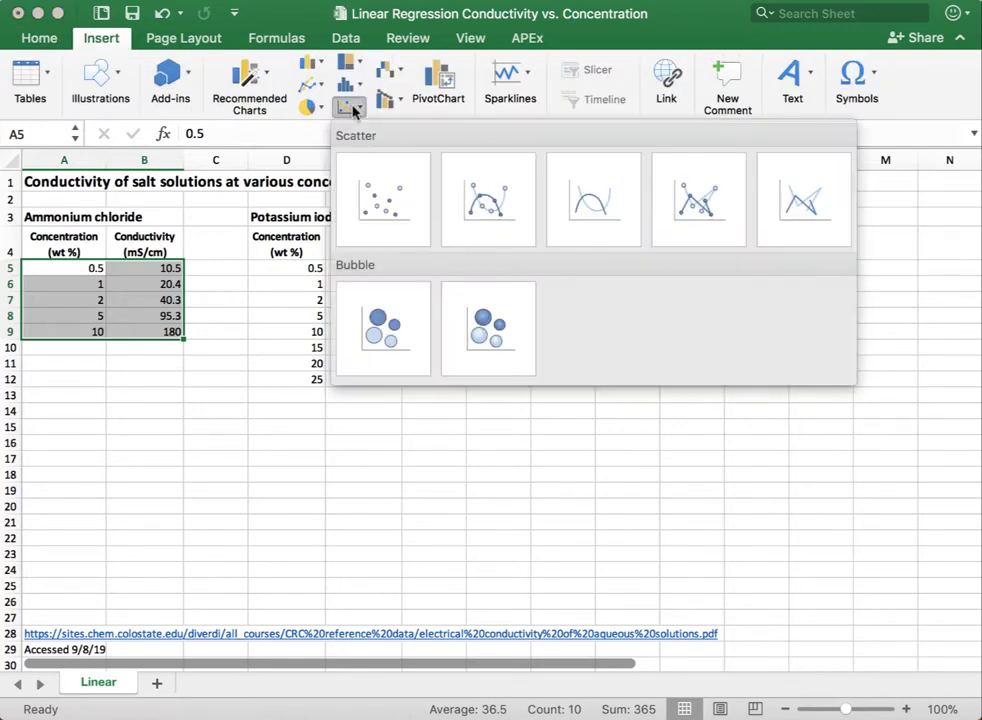
left_click(385, 201)
Replace the placeholder chart title with 'Ammonium chloride'.
left_click(497, 328)
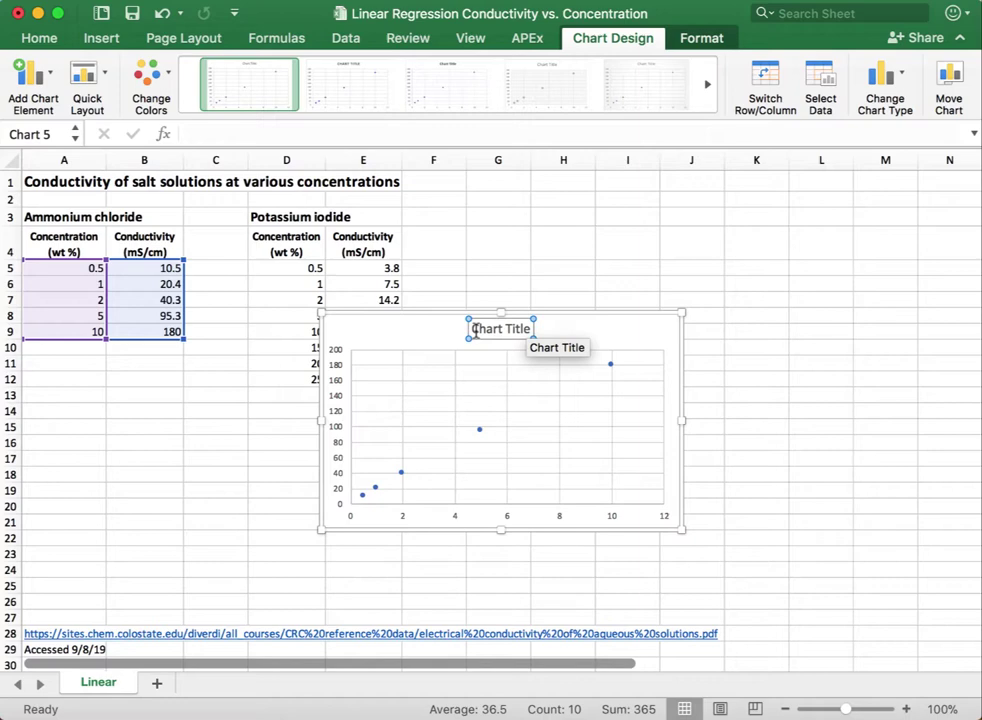
left_click_drag(471, 328, 625, 322)
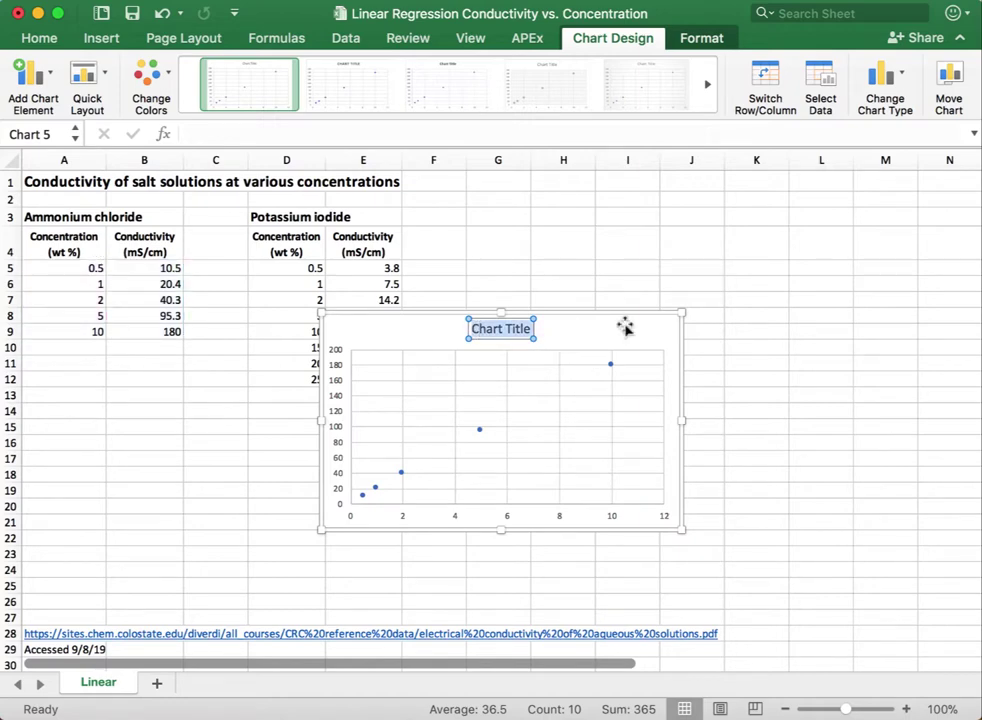
type("Ammon")
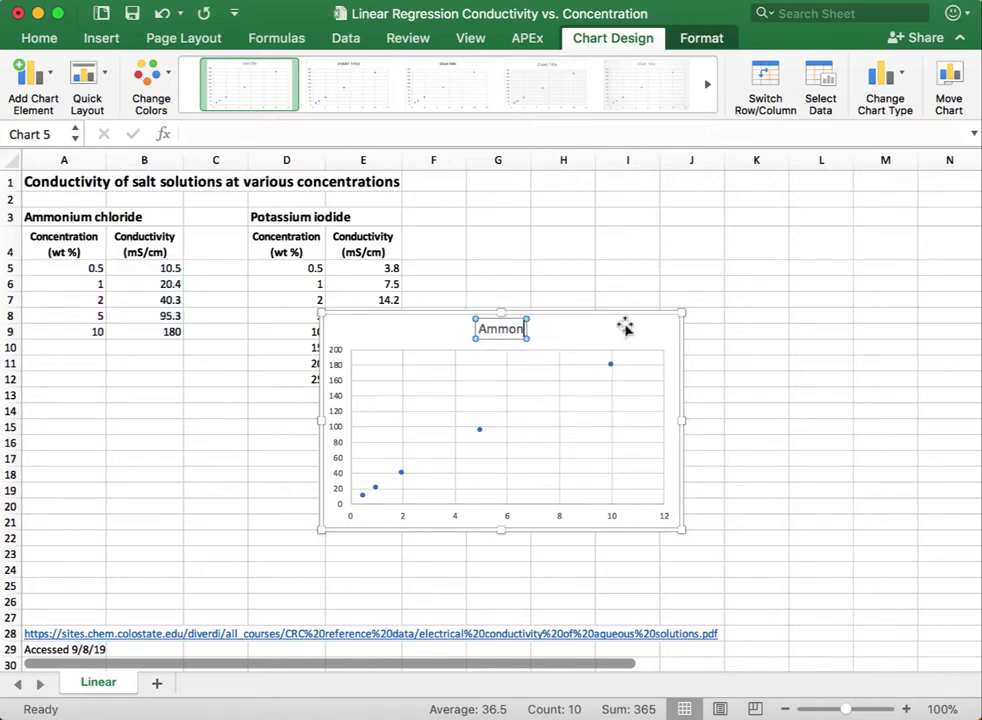
type("ium chloride")
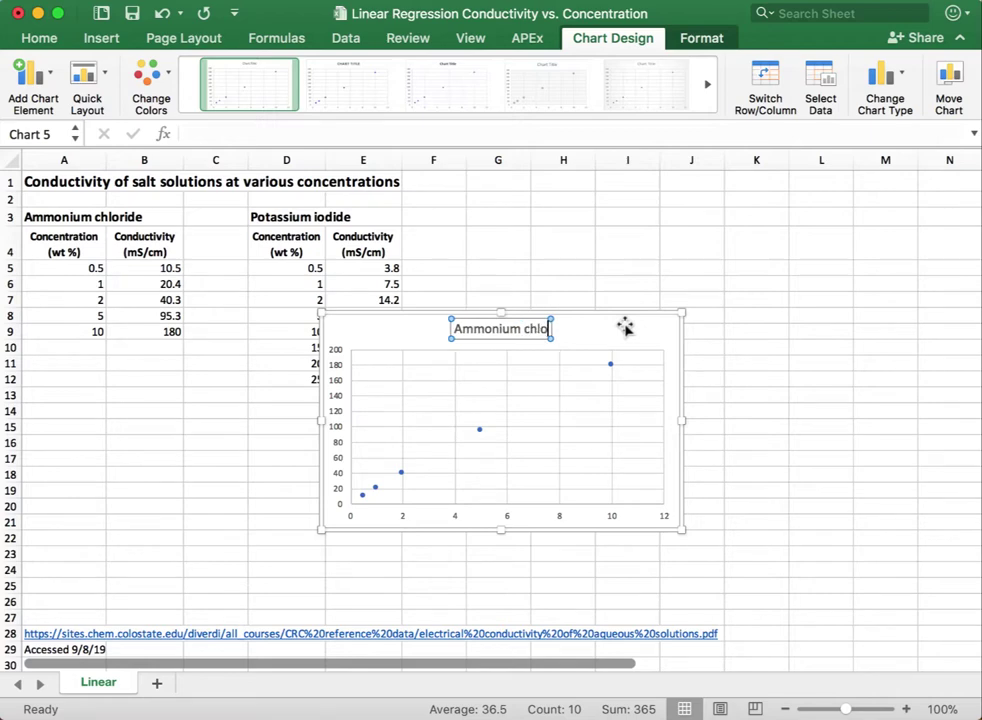
left_click(628, 335)
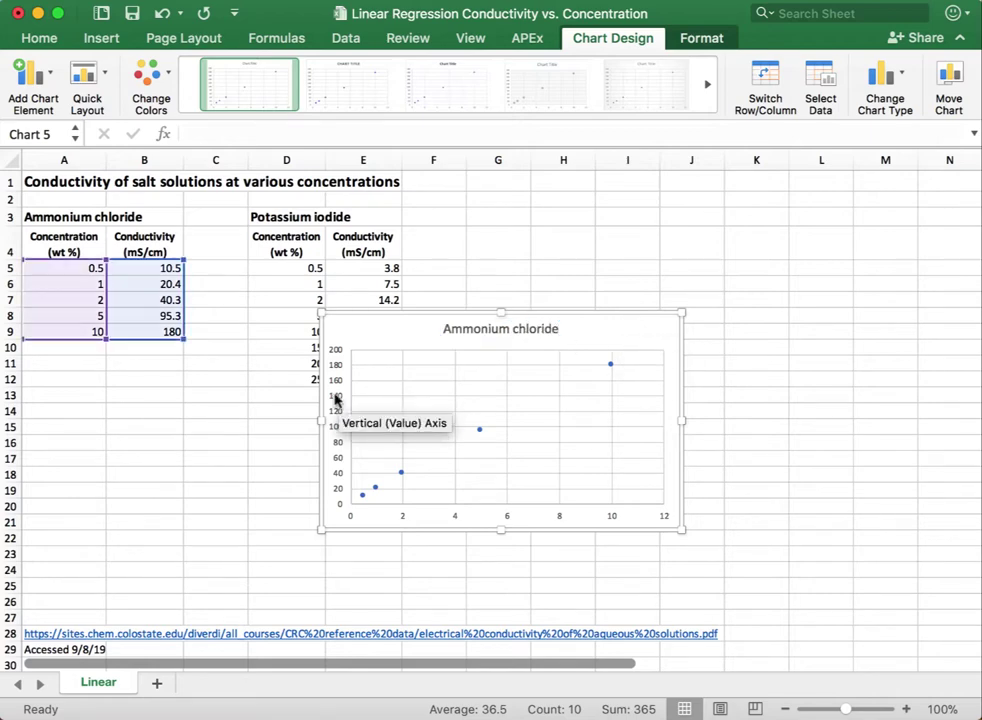
Add primary horizontal and vertical axis titles, nudging the vertical one slightly left.
left_click(51, 74)
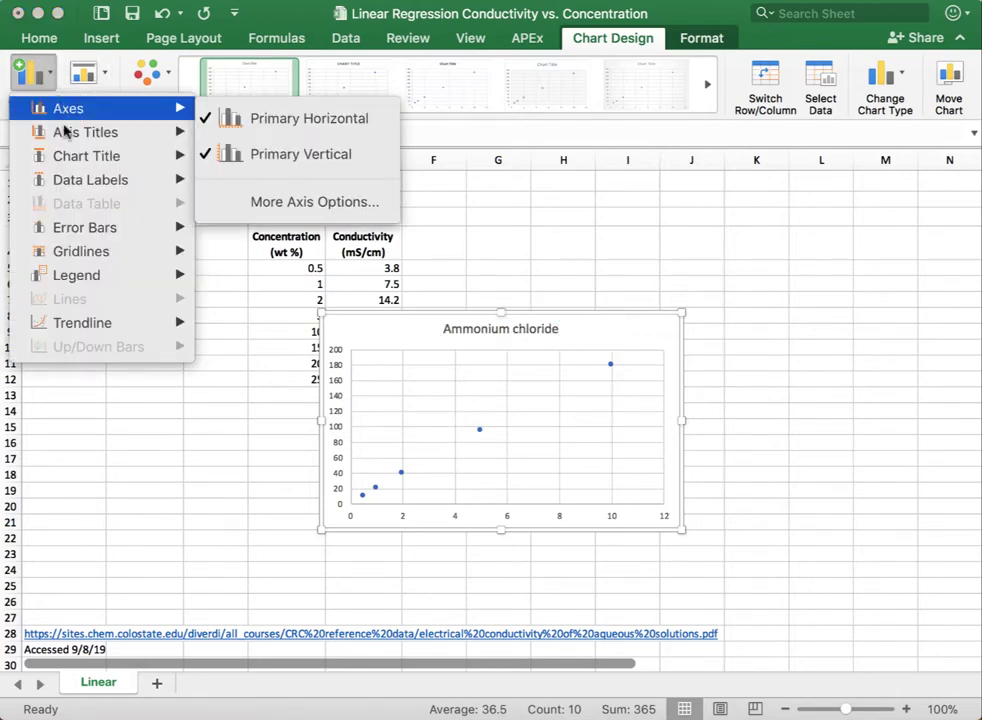
mouse_move(151, 136)
left_click(259, 147)
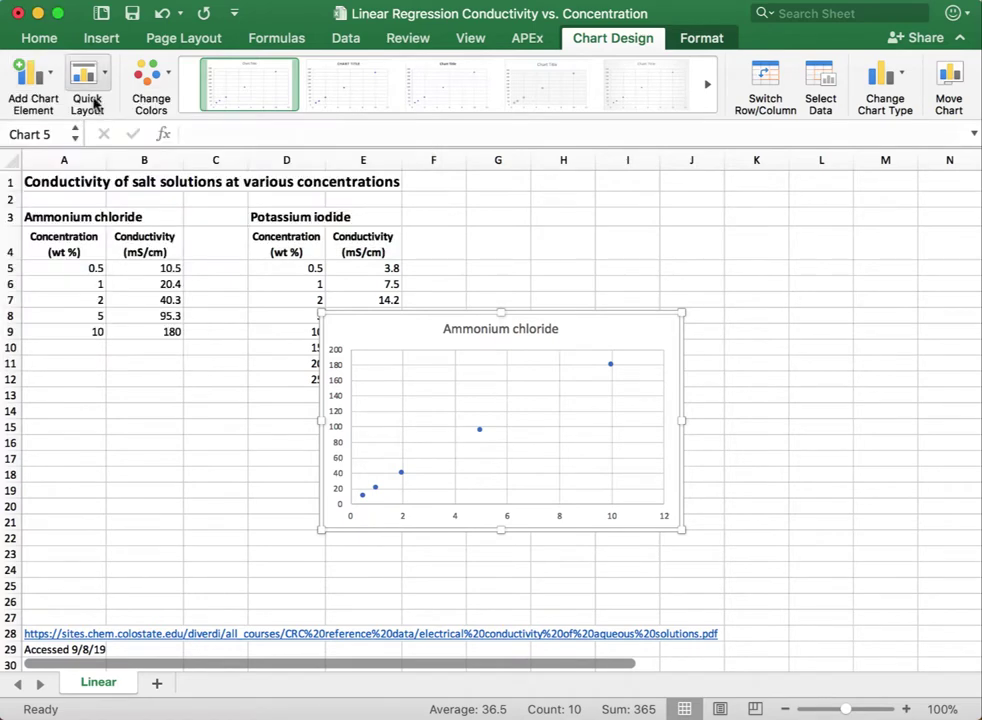
left_click(40, 74)
mouse_move(110, 137)
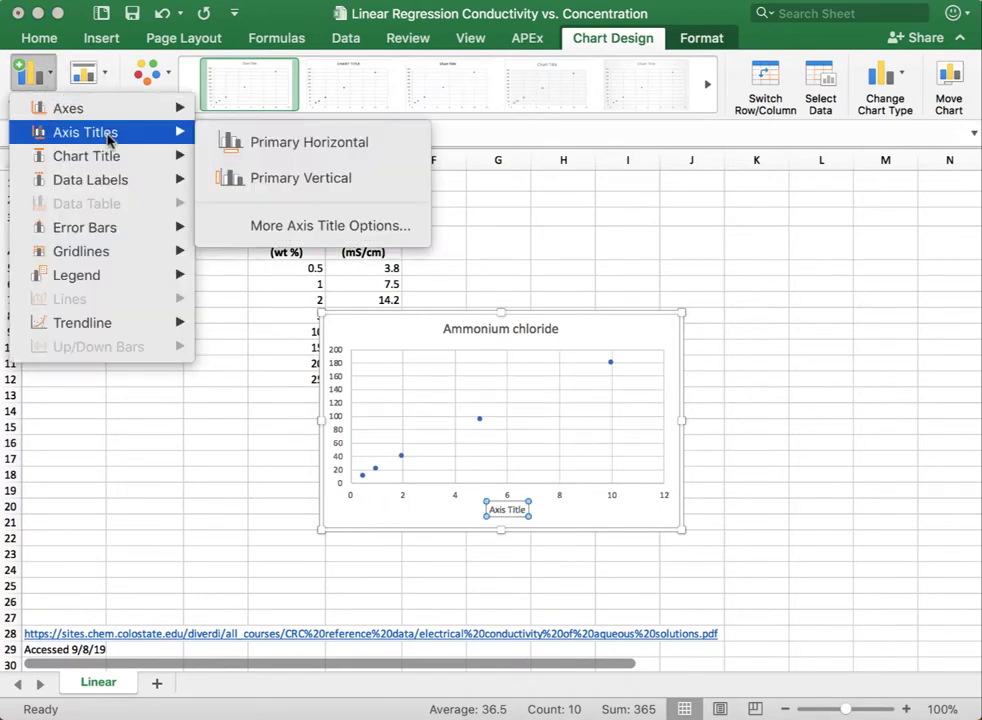
left_click(237, 178)
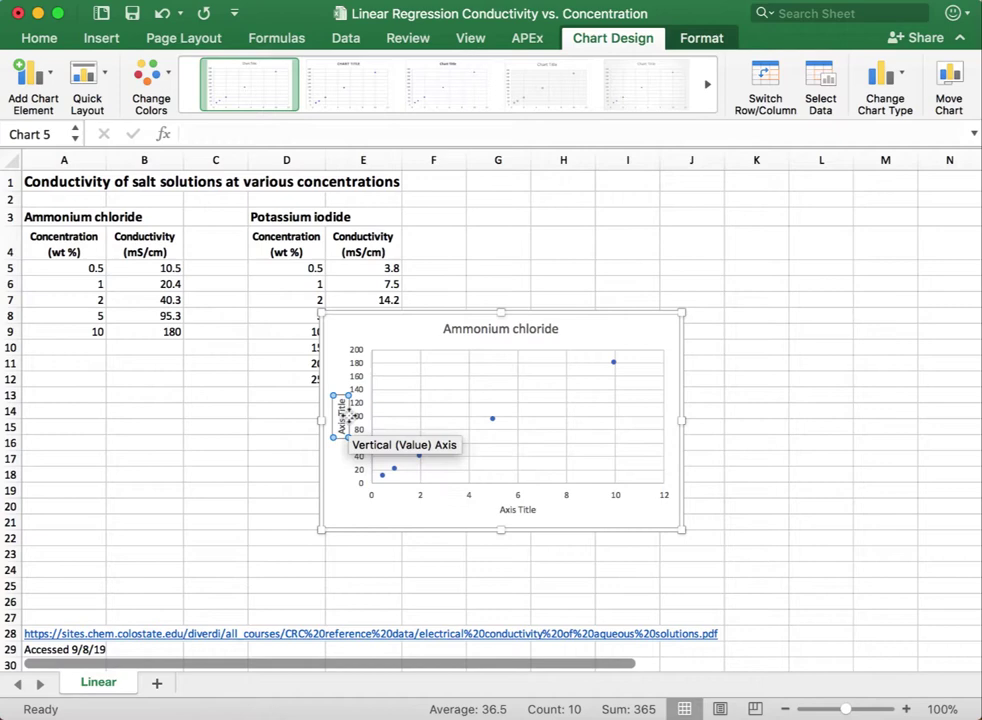
left_click(341, 413)
left_click_drag(341, 413, 334, 415)
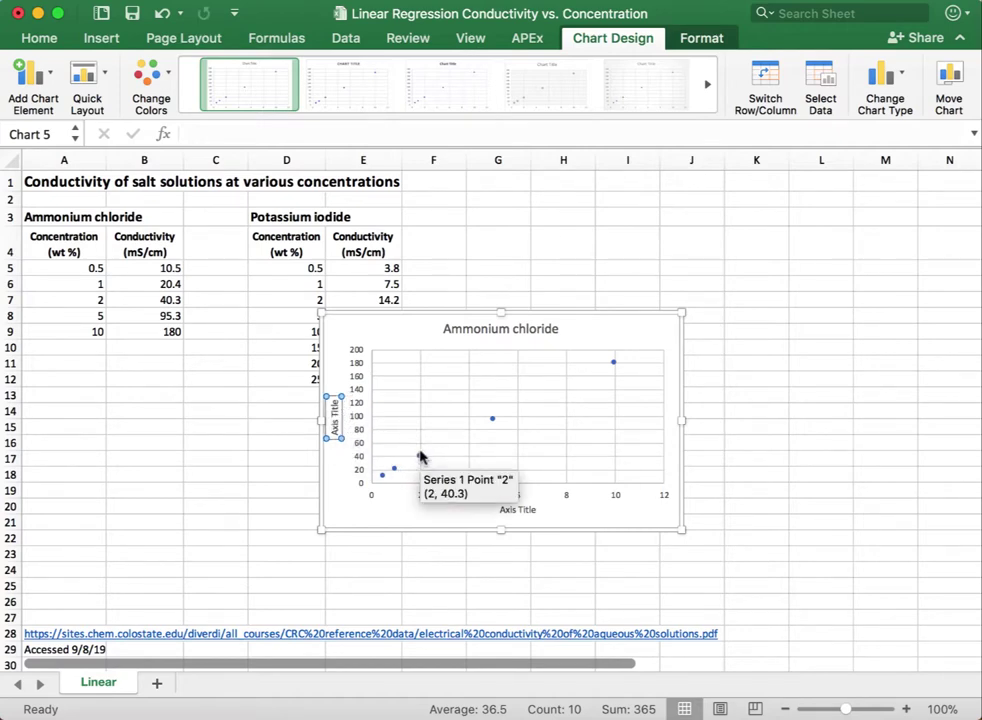
Shift the series' X values from column A to conductivity in column B, verifying in Select Data.
left_click(420, 458)
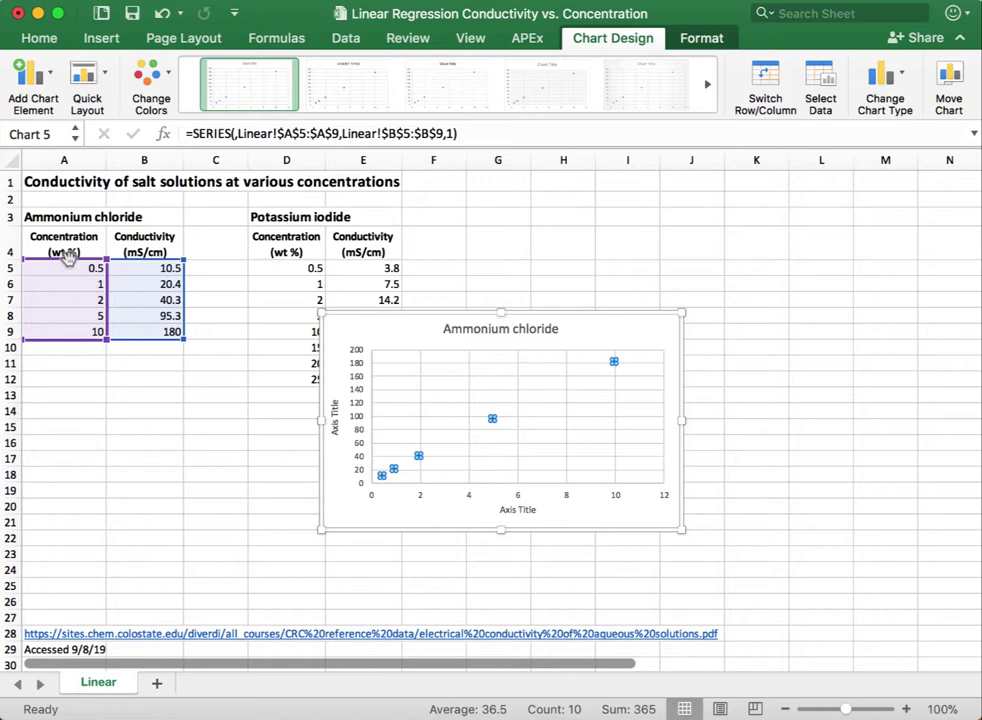
left_click_drag(70, 263, 92, 270)
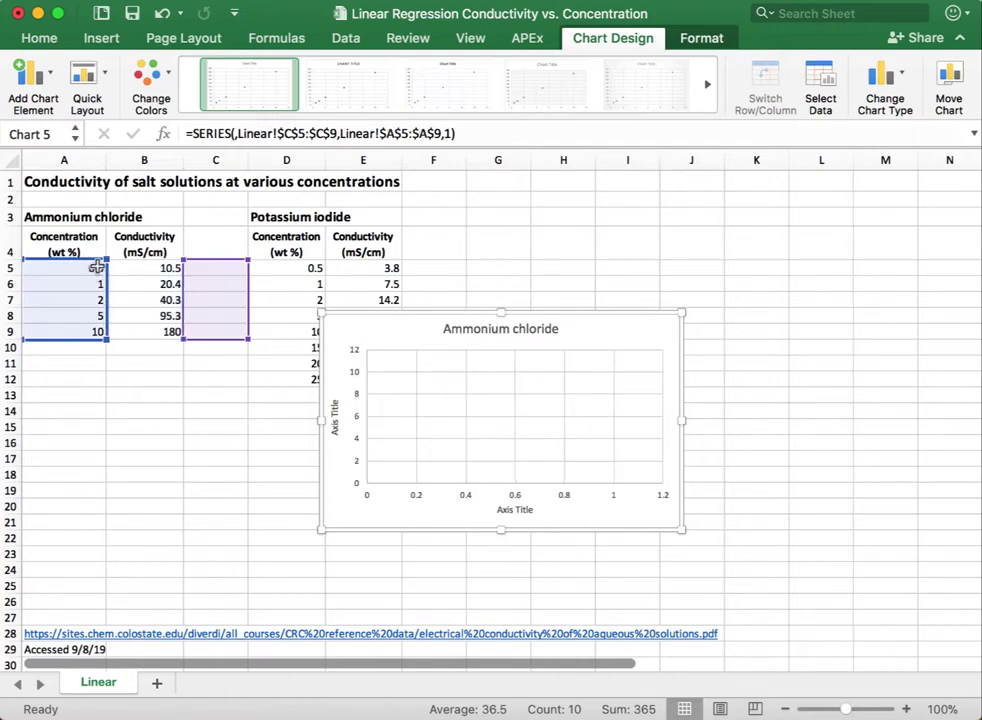
left_click_drag(188, 265, 136, 262)
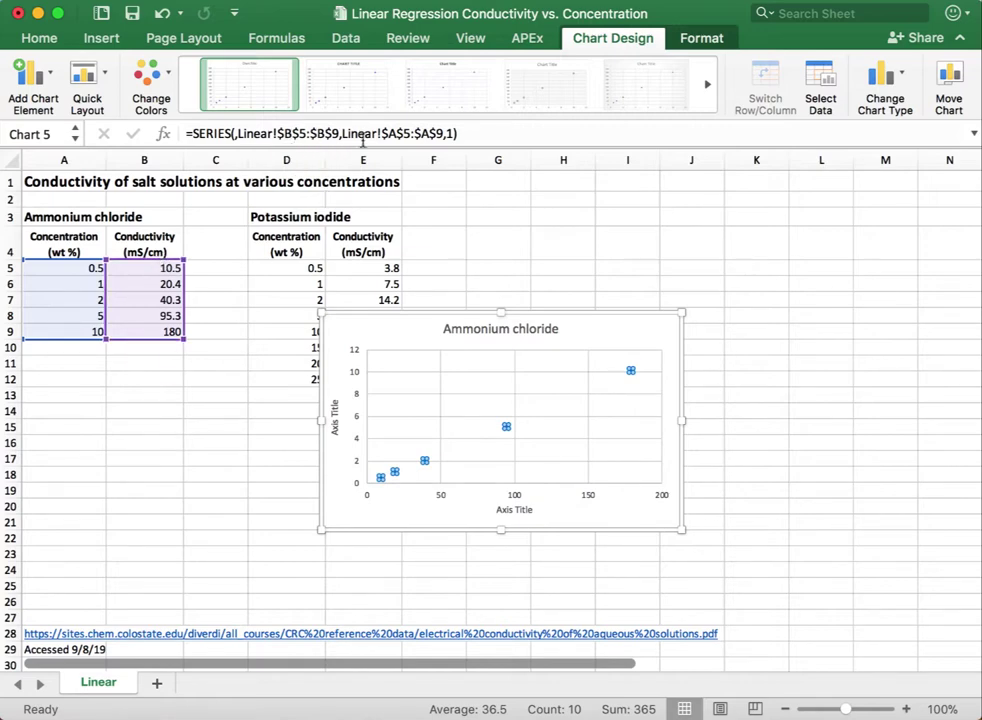
right_click(393, 472)
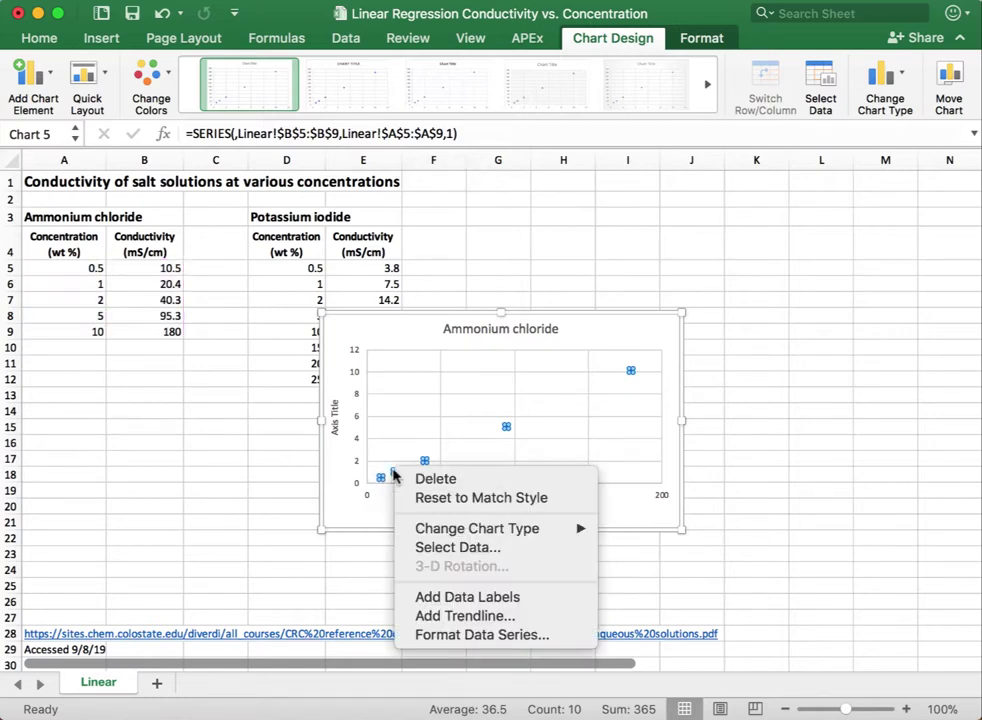
left_click(425, 548)
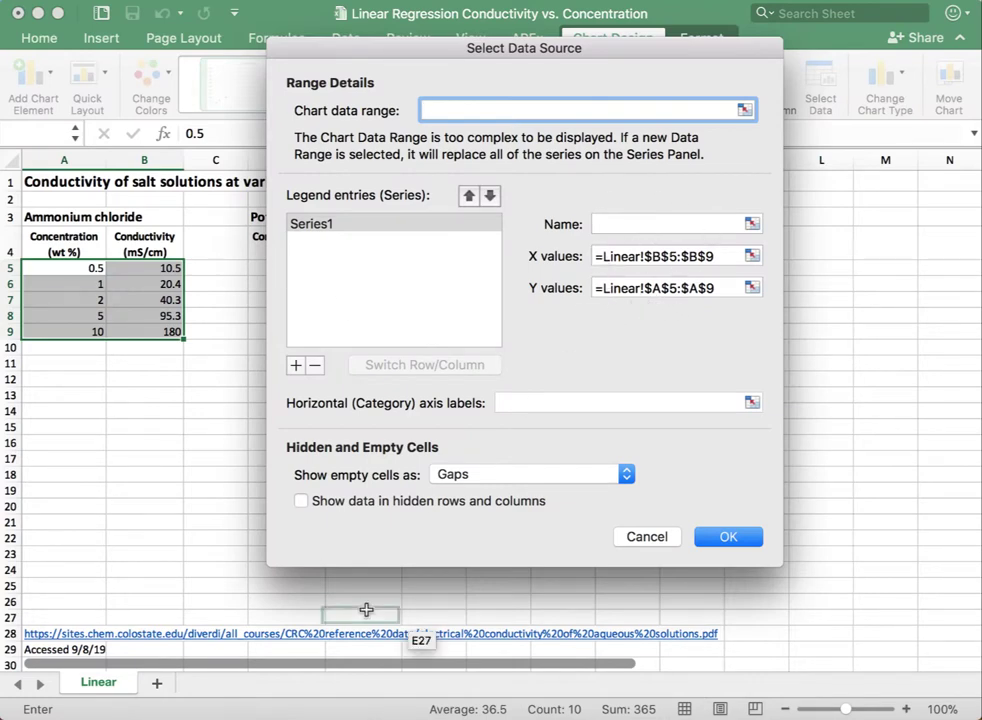
left_click(646, 546)
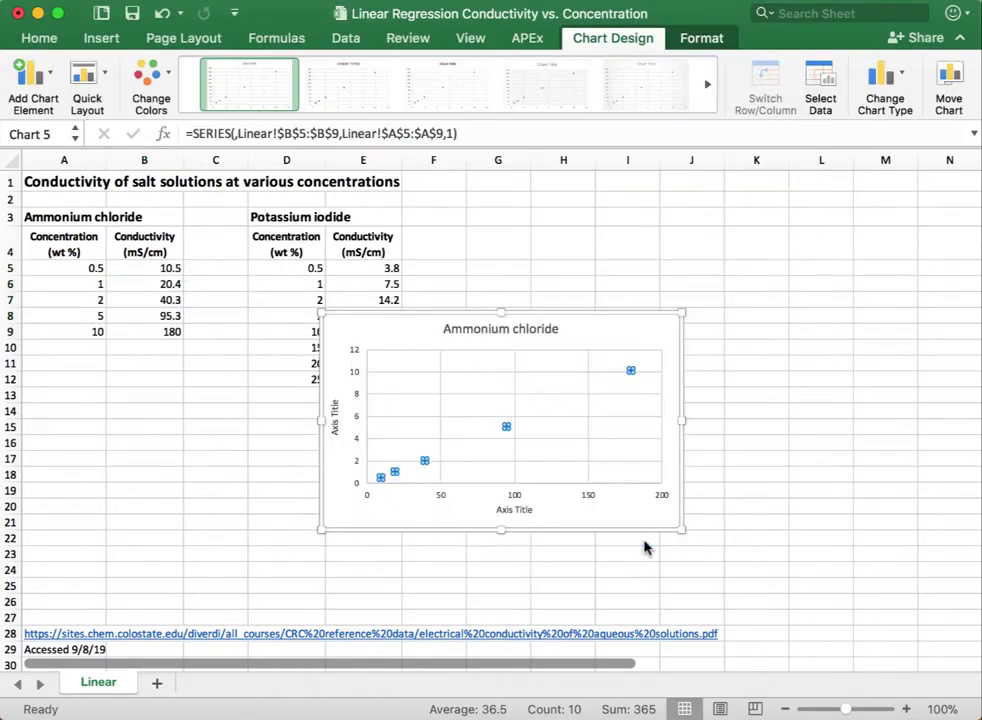
Label the vertical axis 'Concentration (wt%)'.
left_click(256, 443)
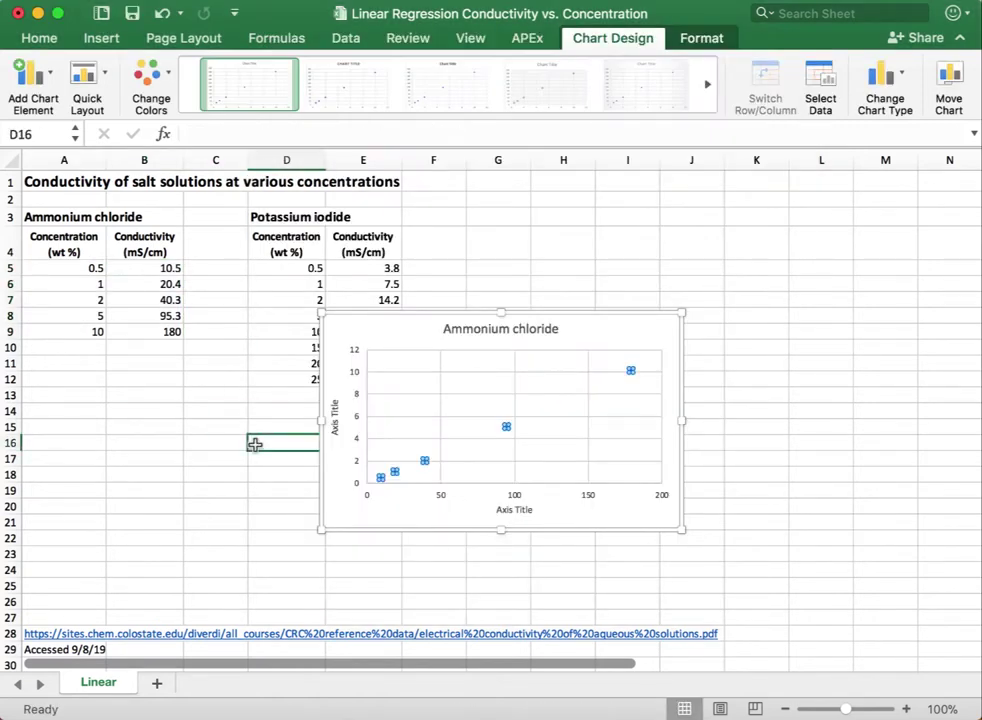
left_click(335, 414)
triple_click(334, 410)
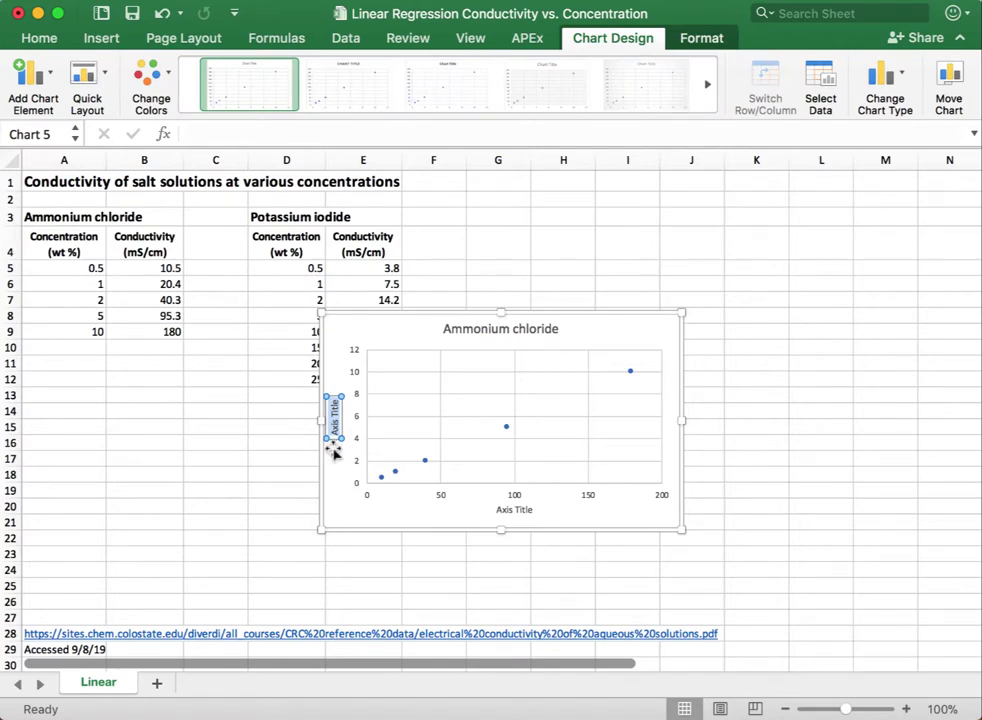
type("Concentration (wt")
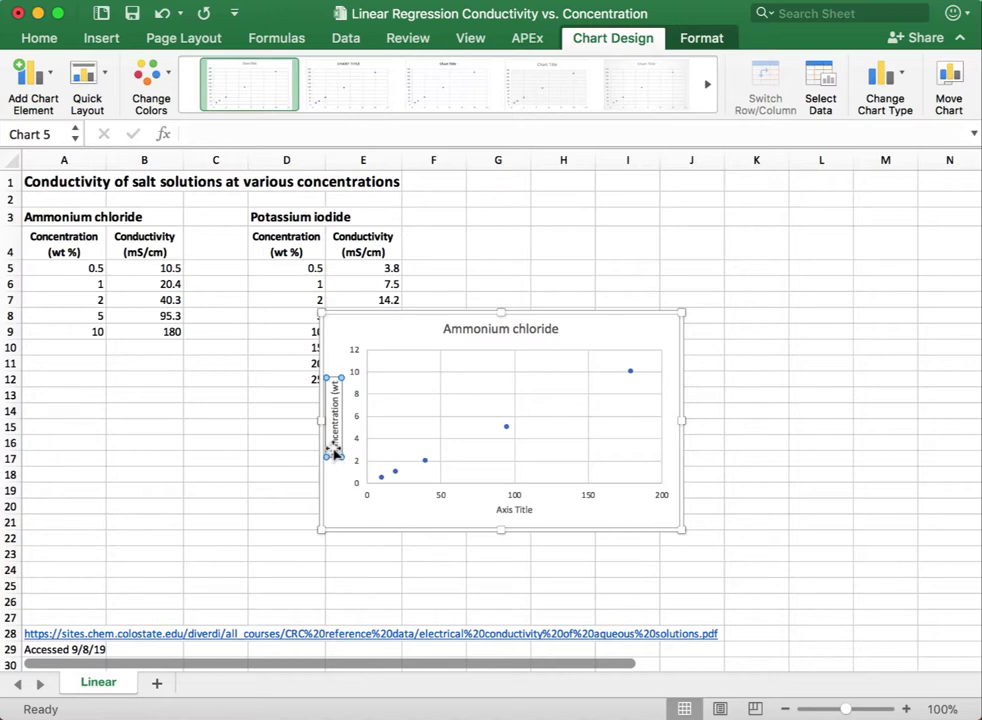
type("%)")
Label the horizontal axis 'Conductivity (mS/cm)'.
left_click(506, 508)
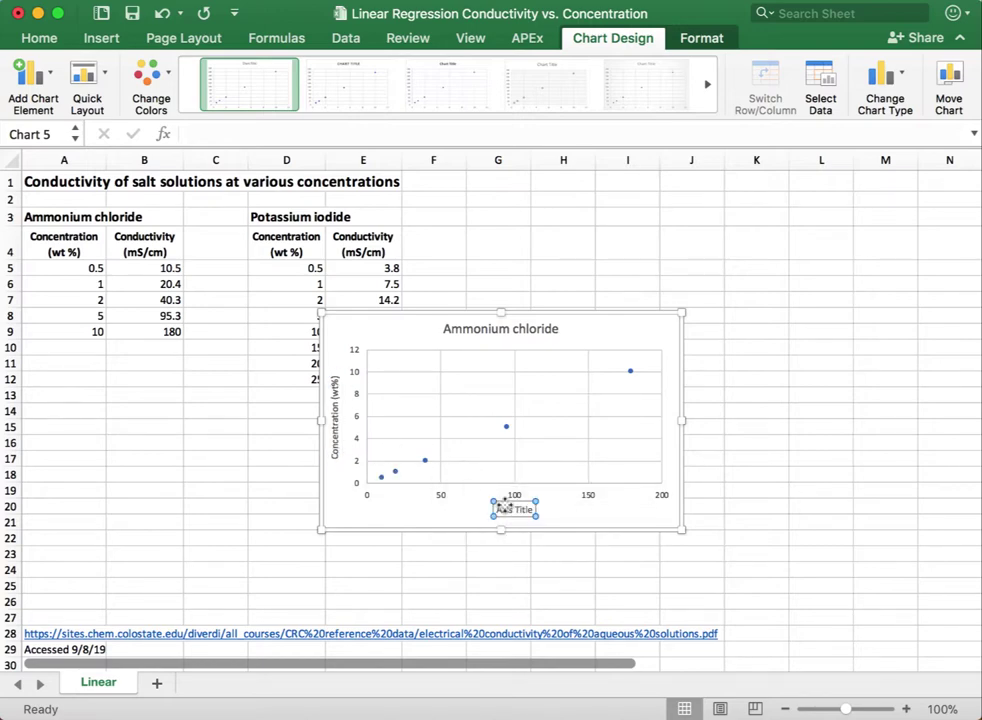
triple_click(507, 508)
type("C")
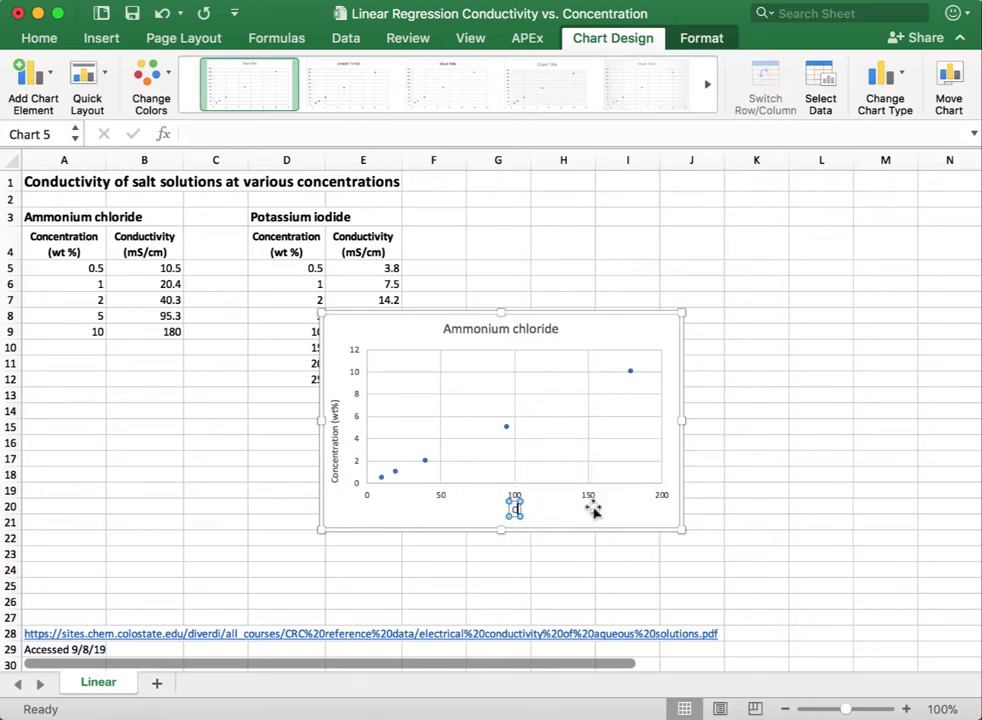
type("onductivity")
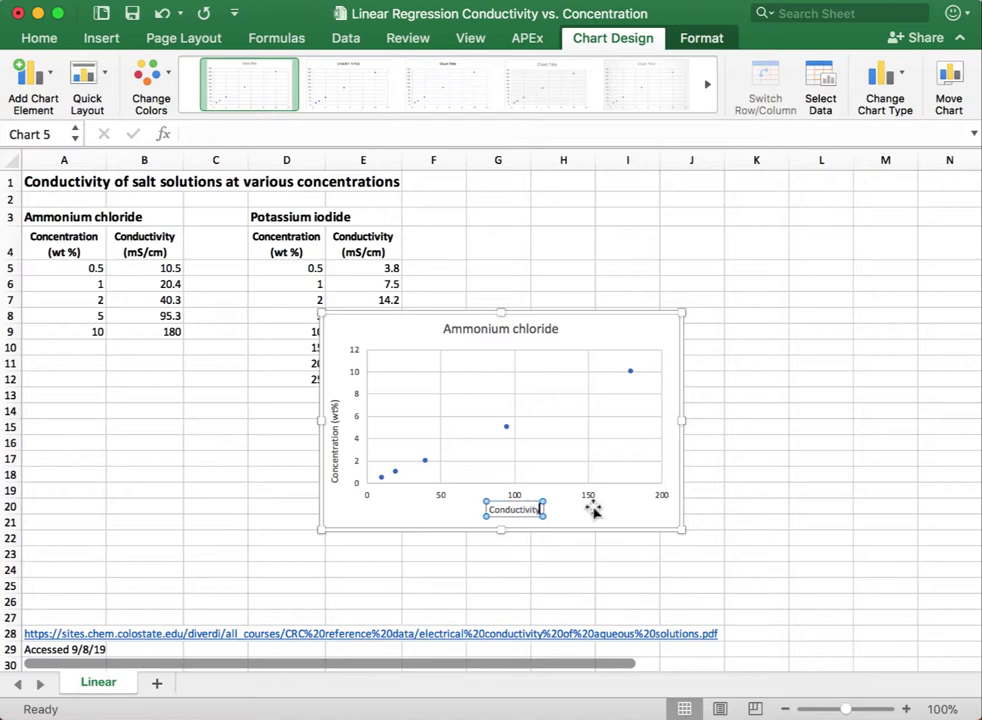
type(" (mS/cm")
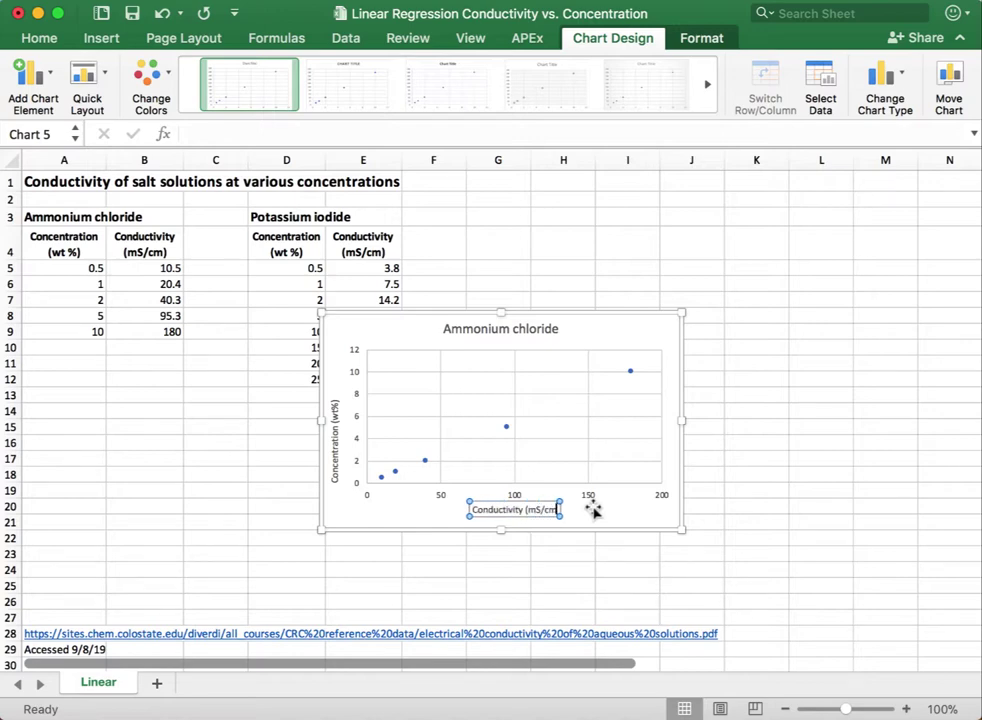
type(")")
left_click(588, 567)
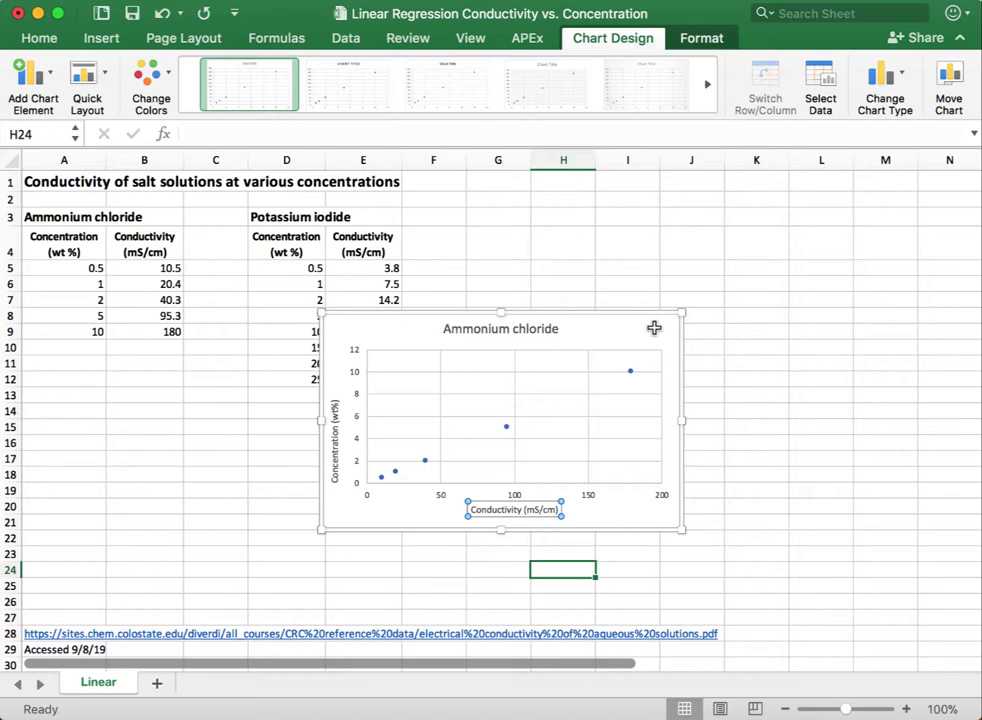
Move the chart beneath the ammonium chloride data and narrow it to about columns A–D.
left_click_drag(654, 328, 370, 392)
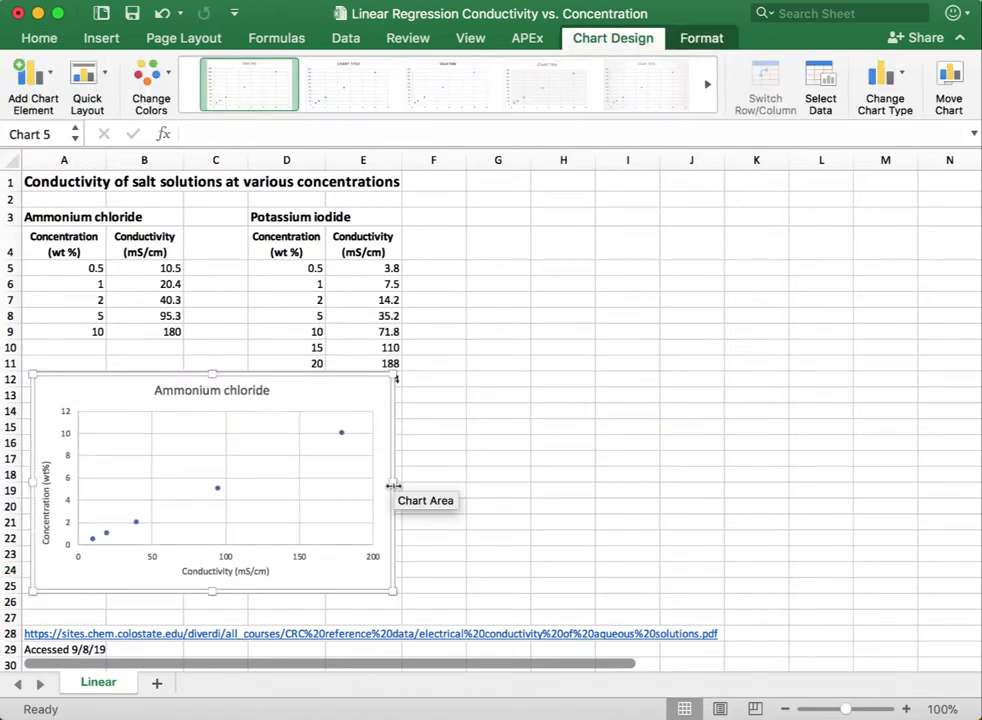
left_click_drag(393, 485, 343, 464)
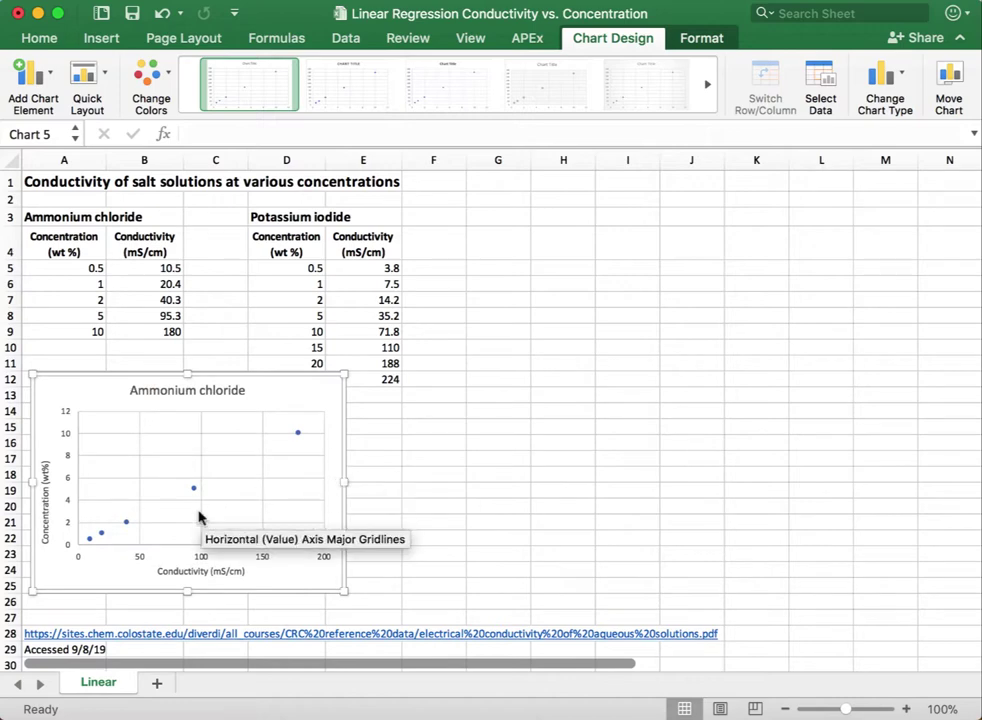
mouse_move(194, 492)
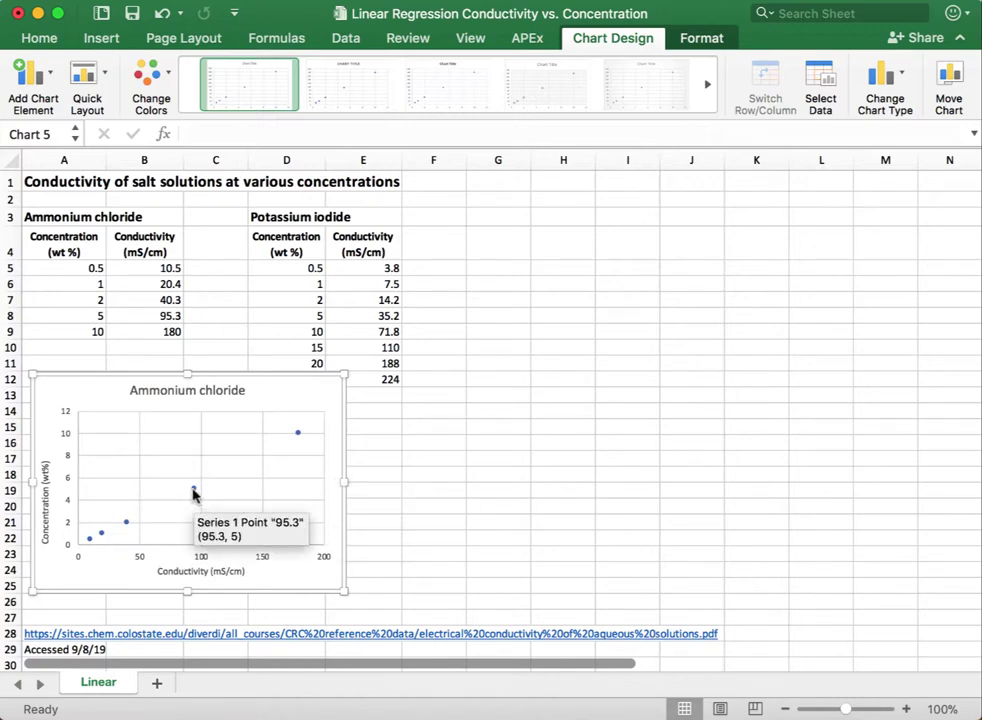
left_click(194, 492)
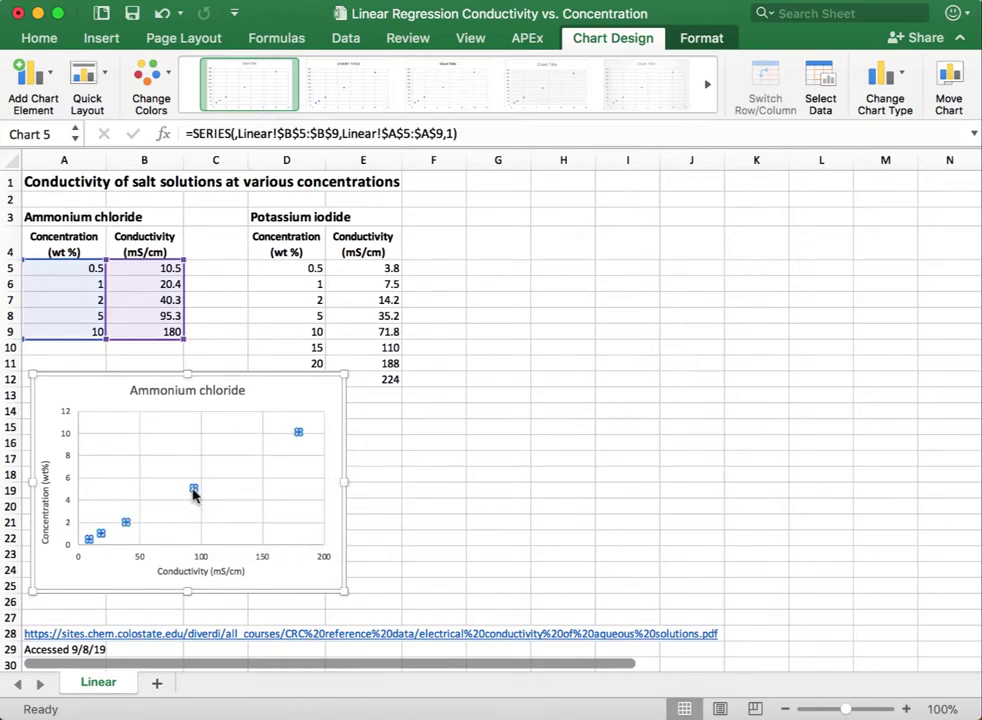
left_click(392, 503)
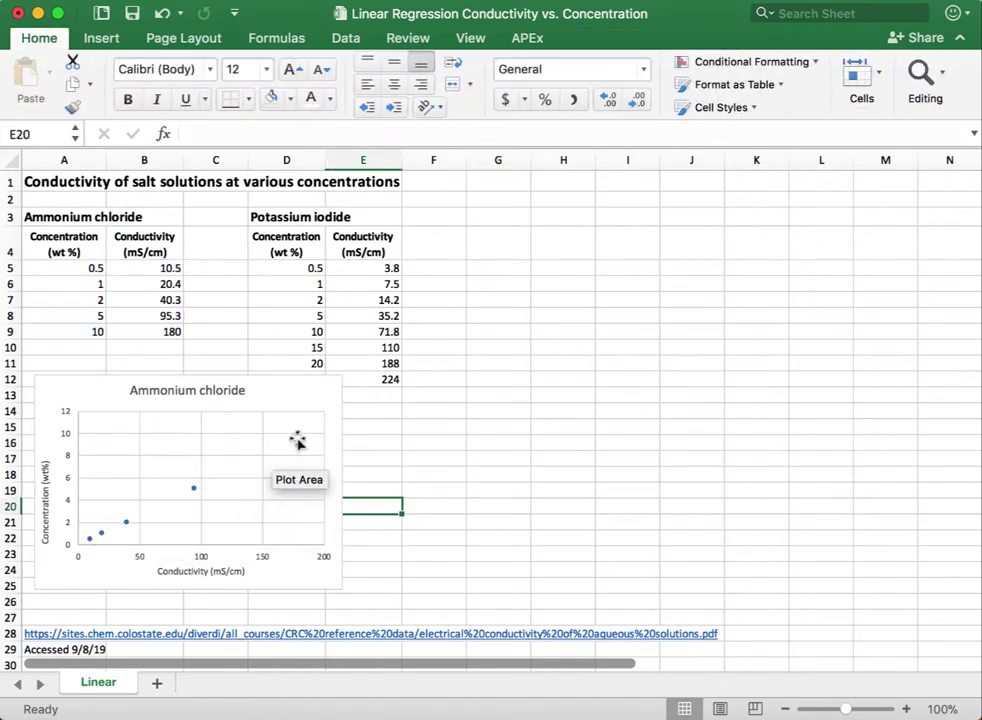
Nudge the vertical axis title upward.
left_click(125, 527)
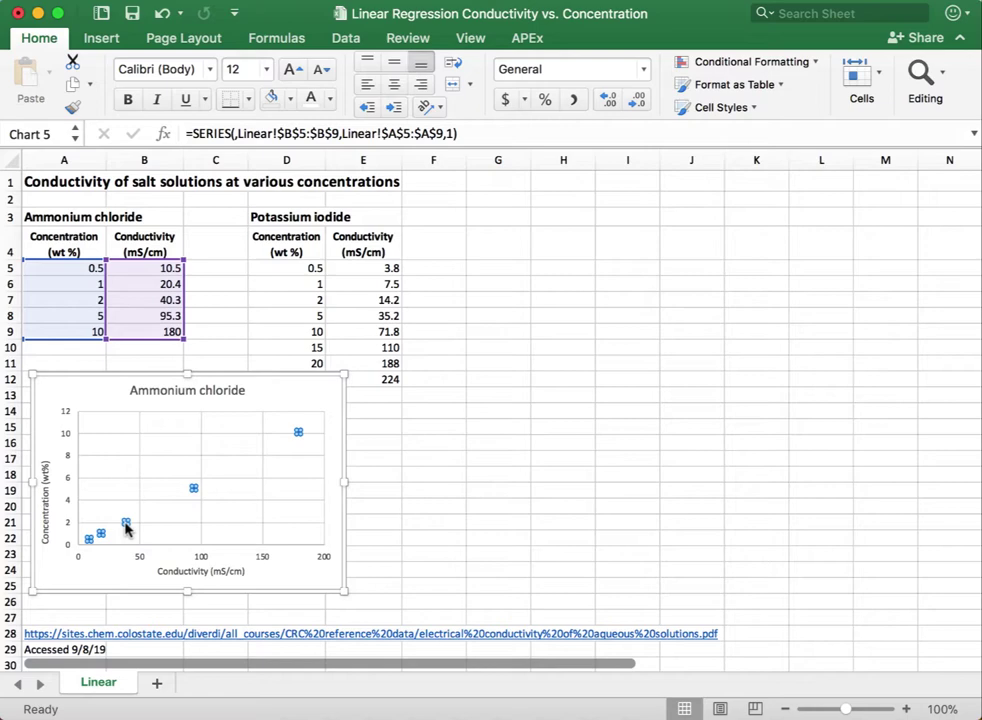
left_click(48, 500)
left_click_drag(48, 504, 47, 470)
Add a linear trendline to the chart's data series.
left_click(194, 488)
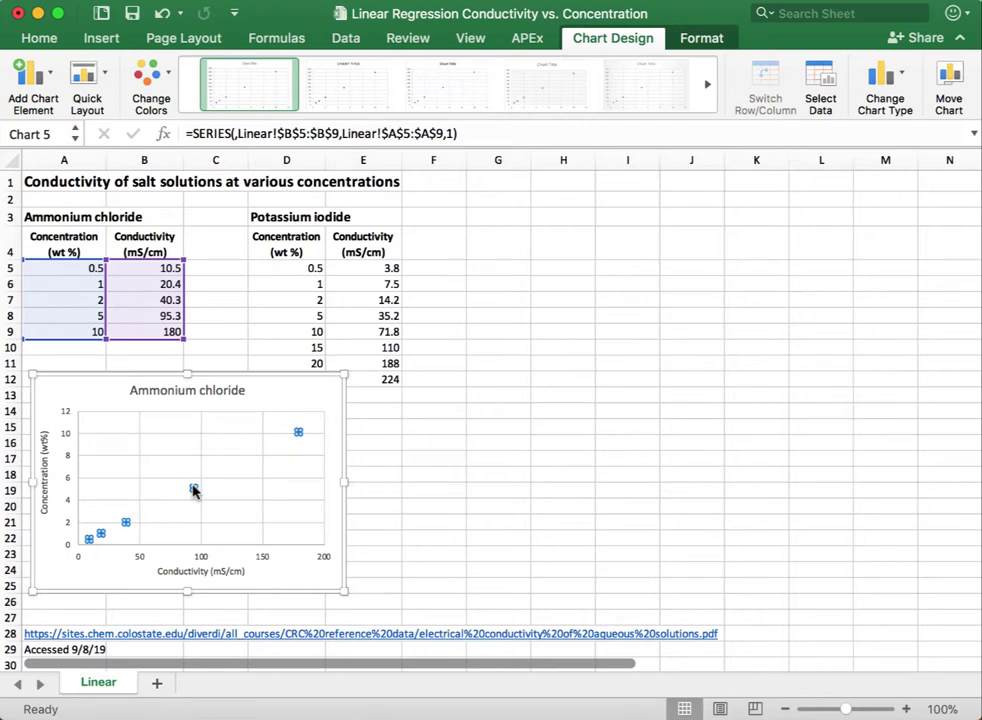
right_click(194, 490)
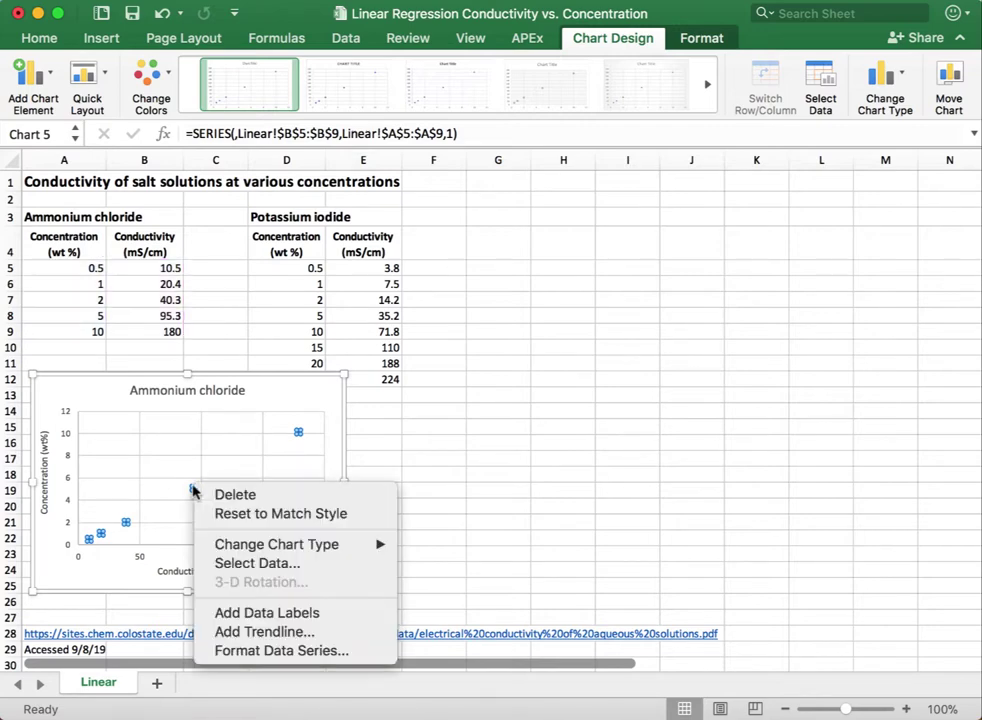
left_click(255, 632)
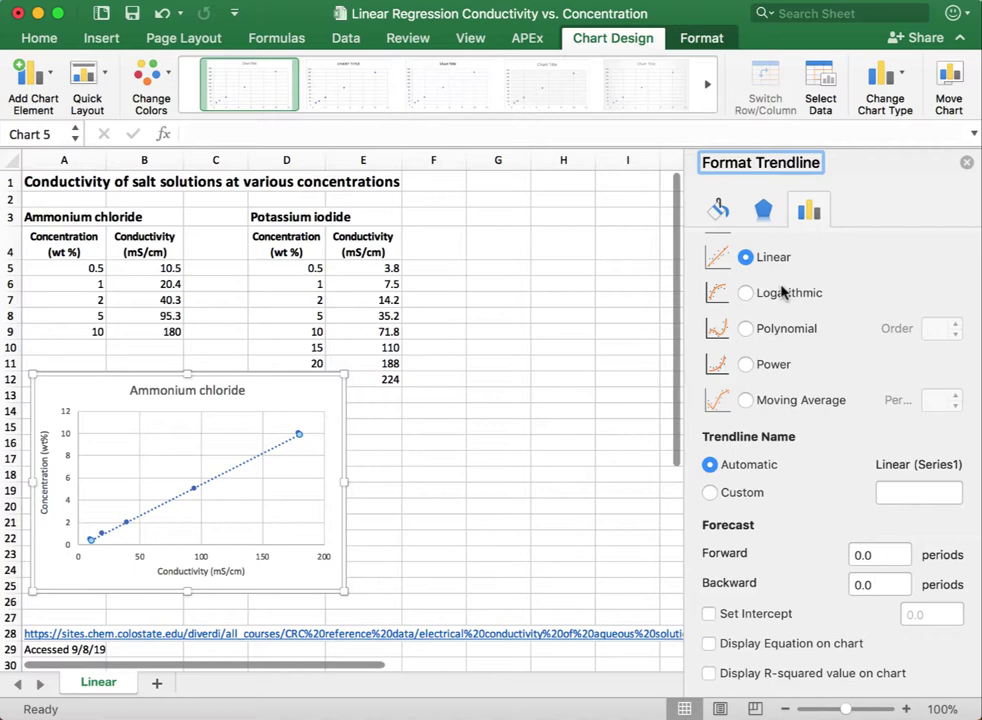
scroll(760, 295, "up", 3)
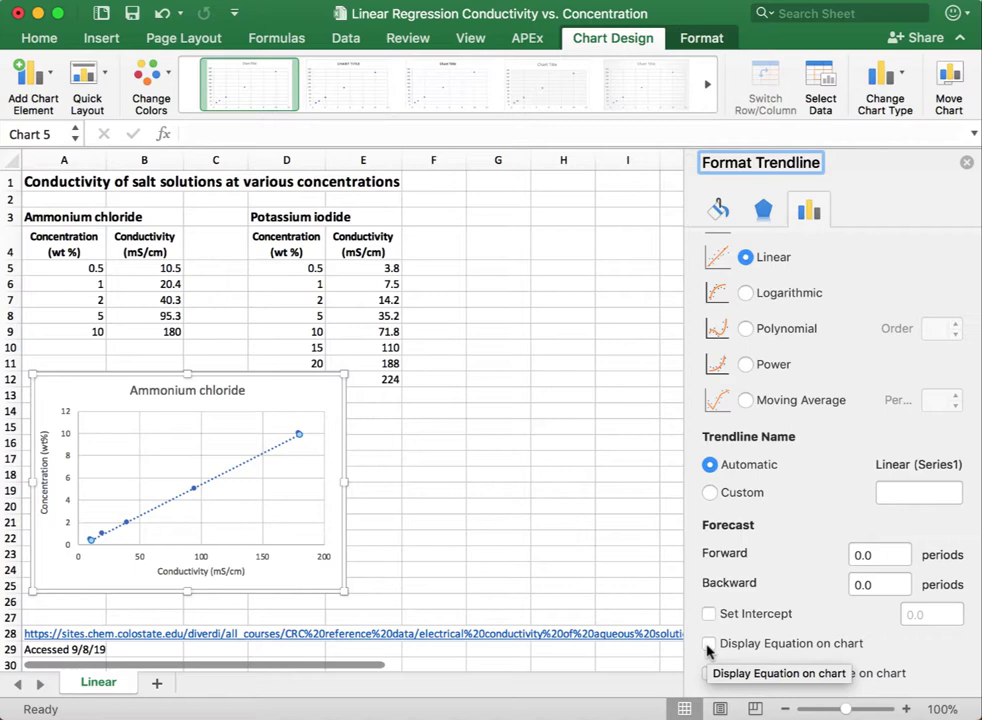
Display the equation y = 0.0561x - 0.1878 and R² = 0.9992, nudging the label slightly.
left_click(708, 646)
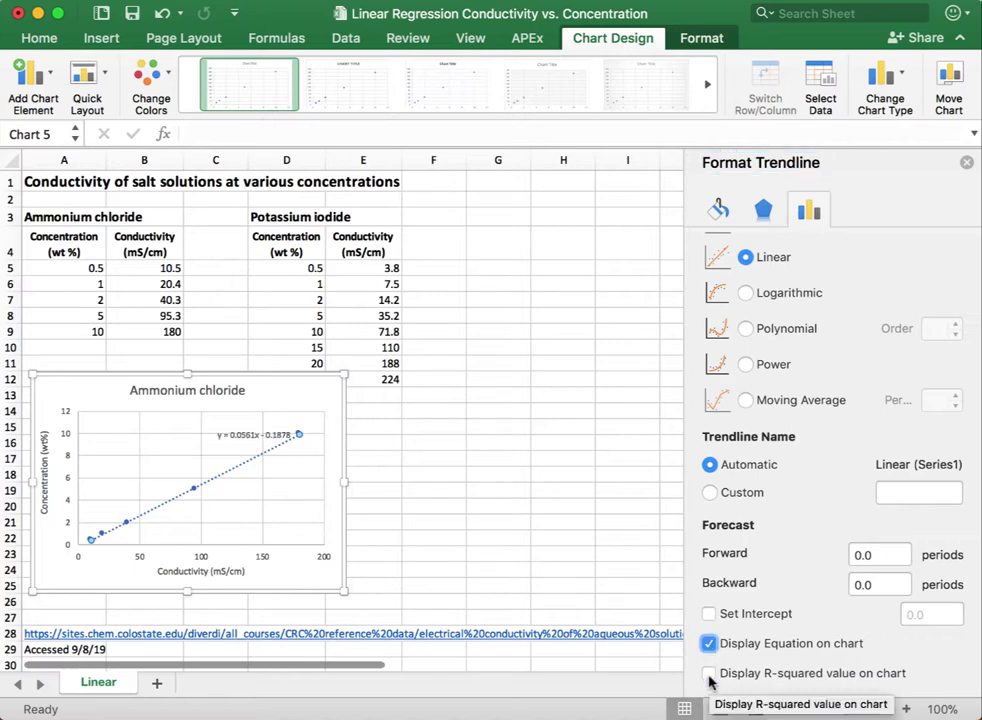
left_click(709, 676)
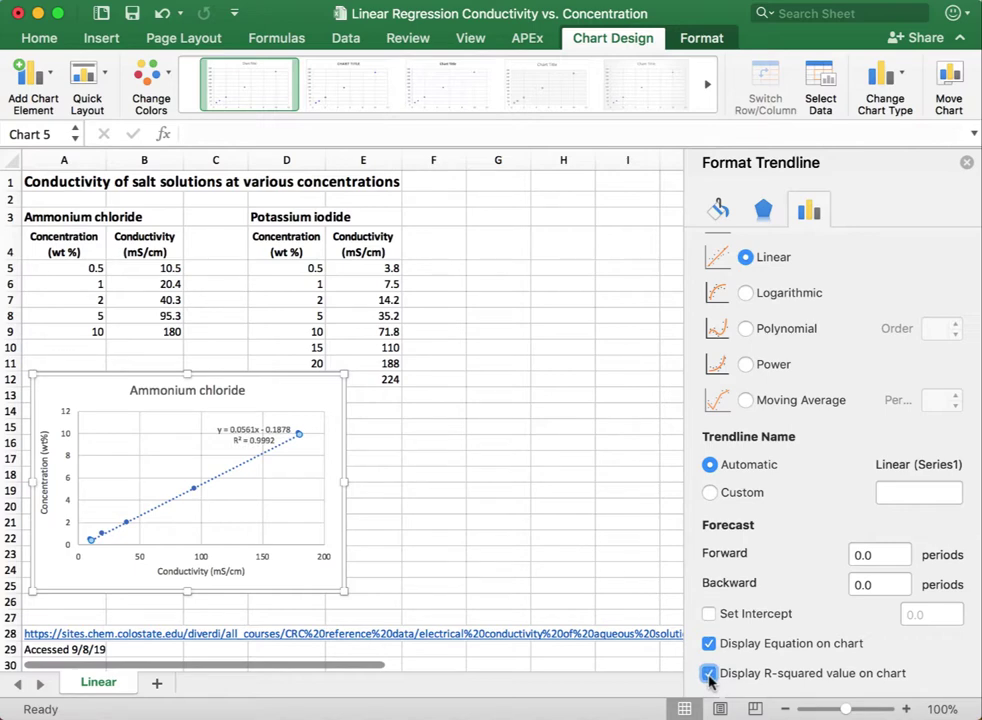
left_click(272, 433)
left_click_drag(272, 431, 267, 424)
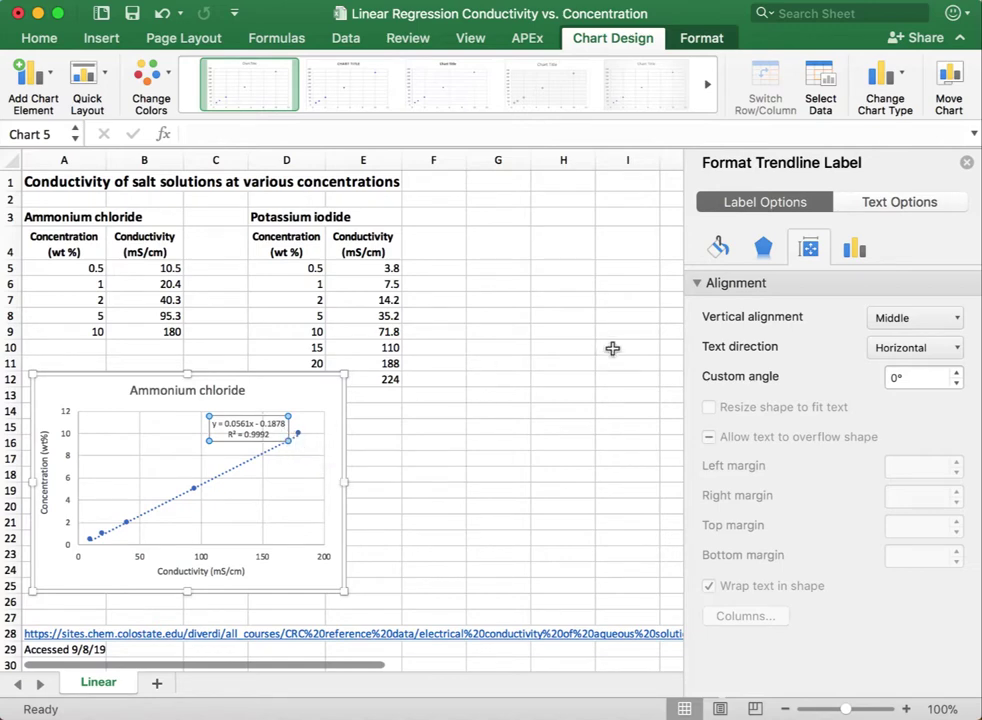
left_click(261, 456)
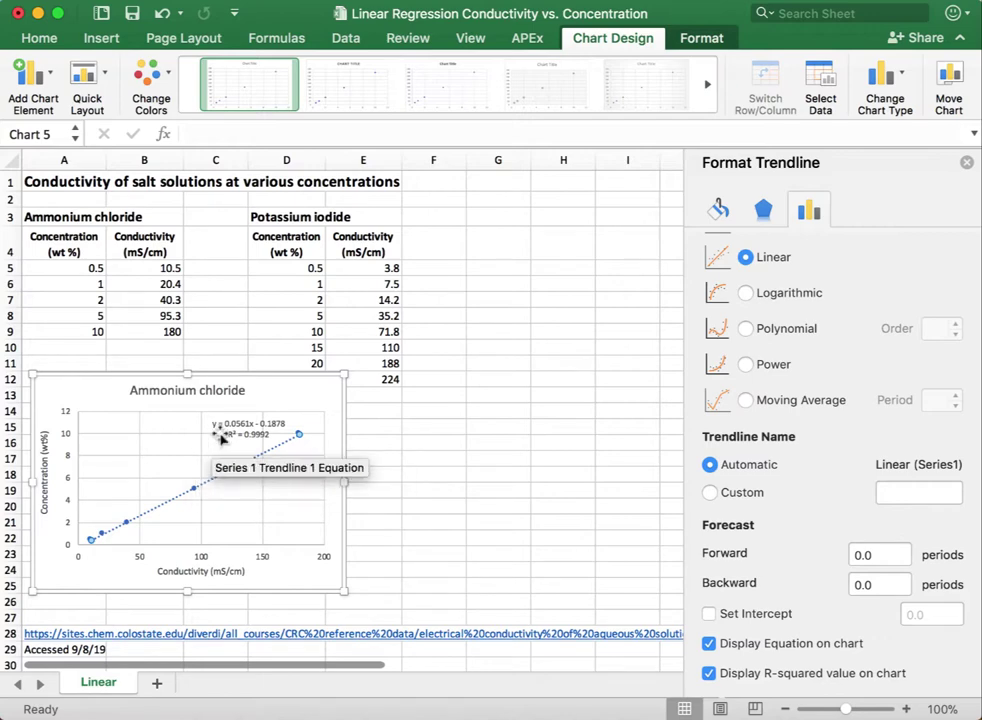
Move the chart right and enter SLOPE and INTERCEPT labels in A11 and A12.
left_click_drag(160, 374, 378, 401)
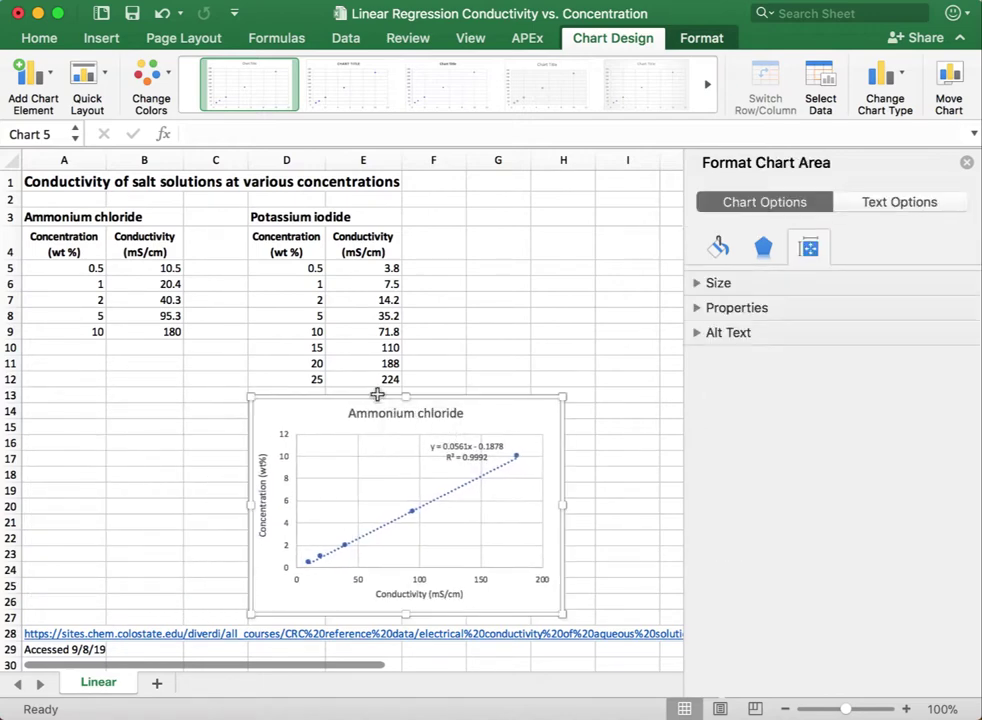
left_click(88, 350)
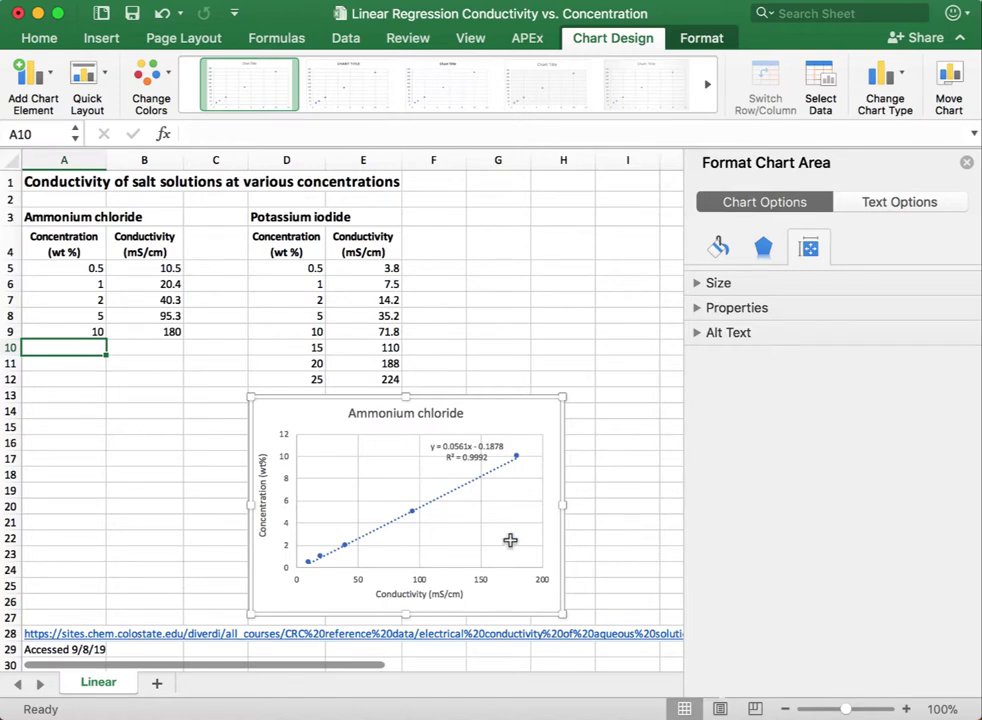
key("Escape")
key("Return")
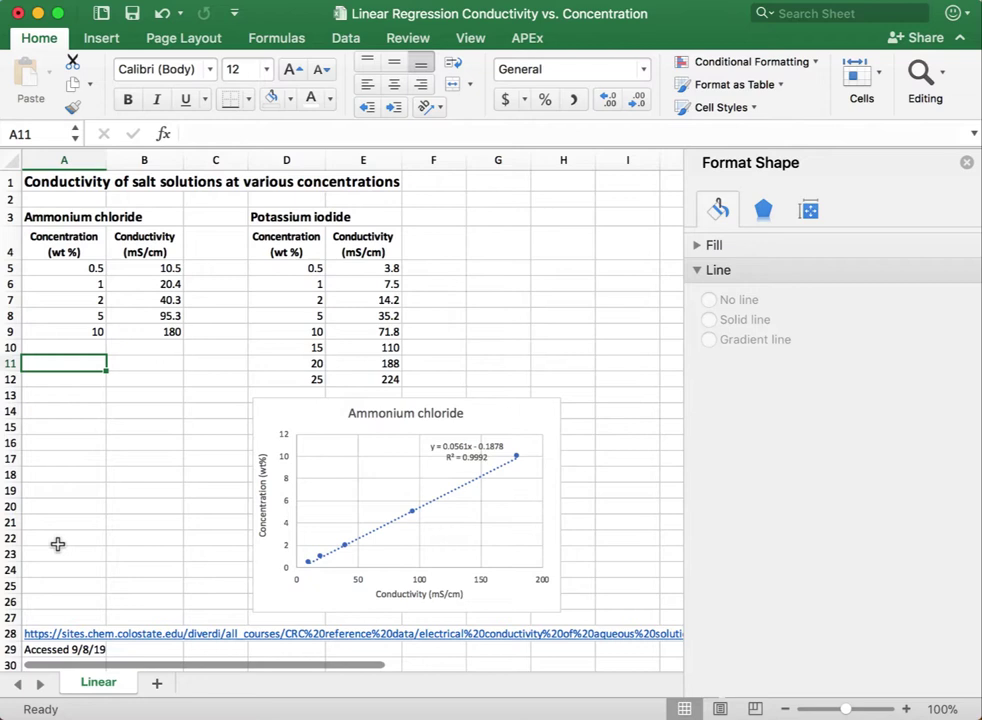
type("SLOPE")
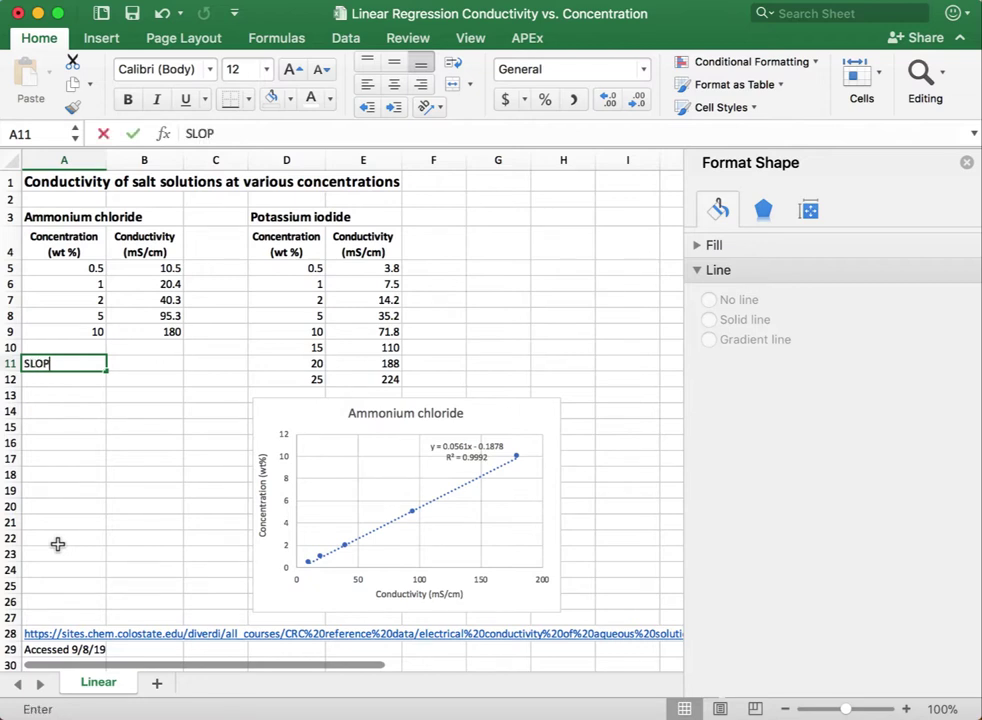
key("Return")
type("INTERCEPT")
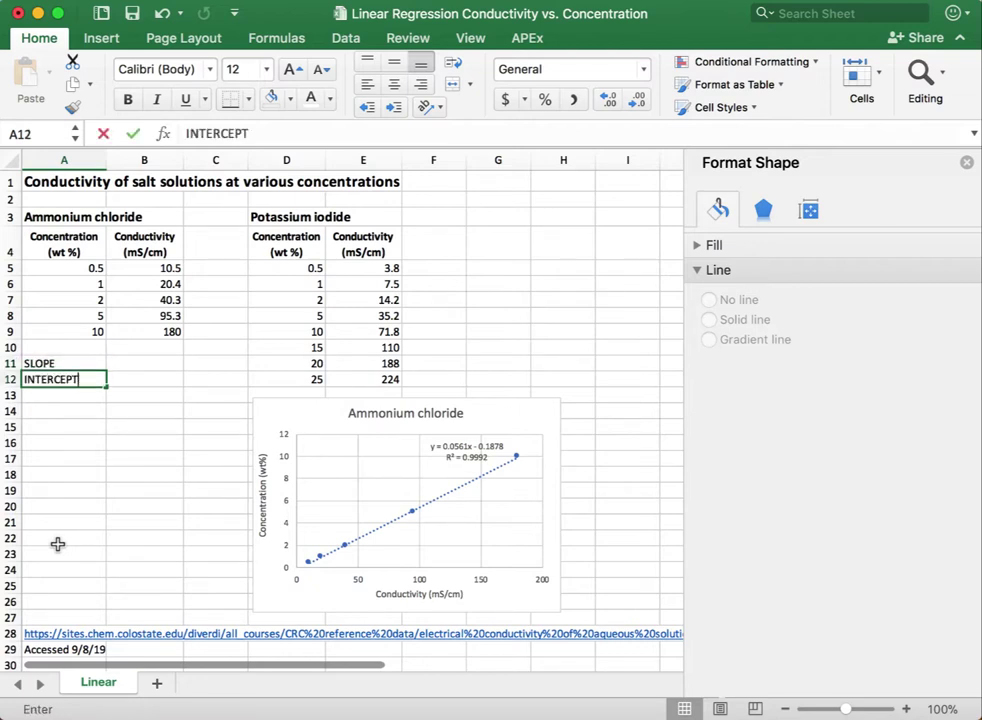
key("Tab")
Enter =SLOPE(A5:A9,B5:B9) in cell B11.
key("Up")
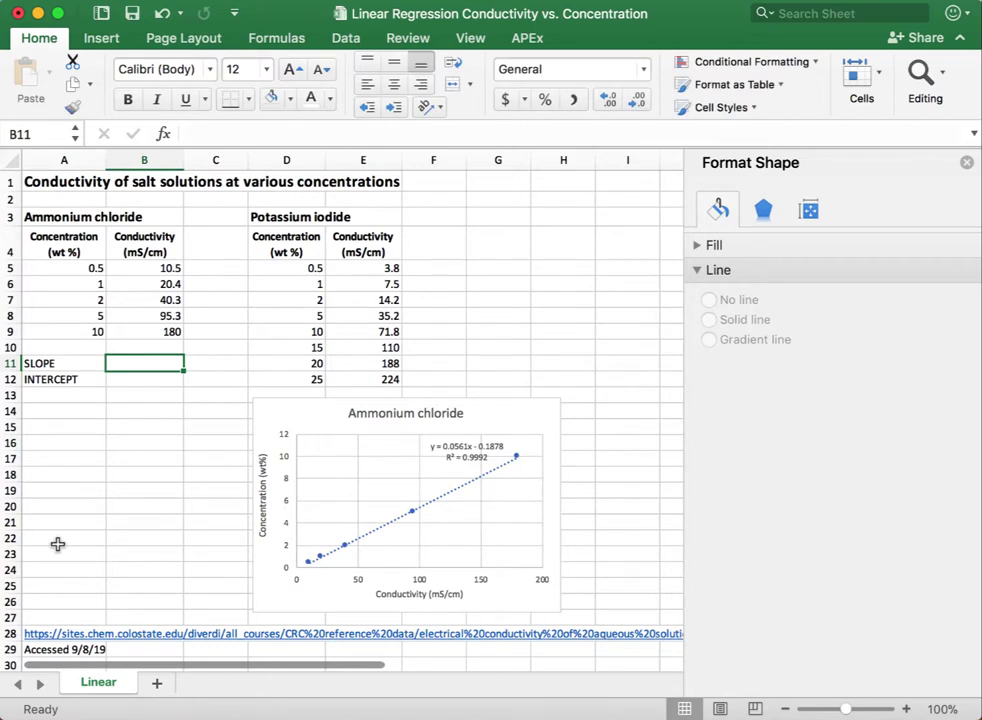
type("=")
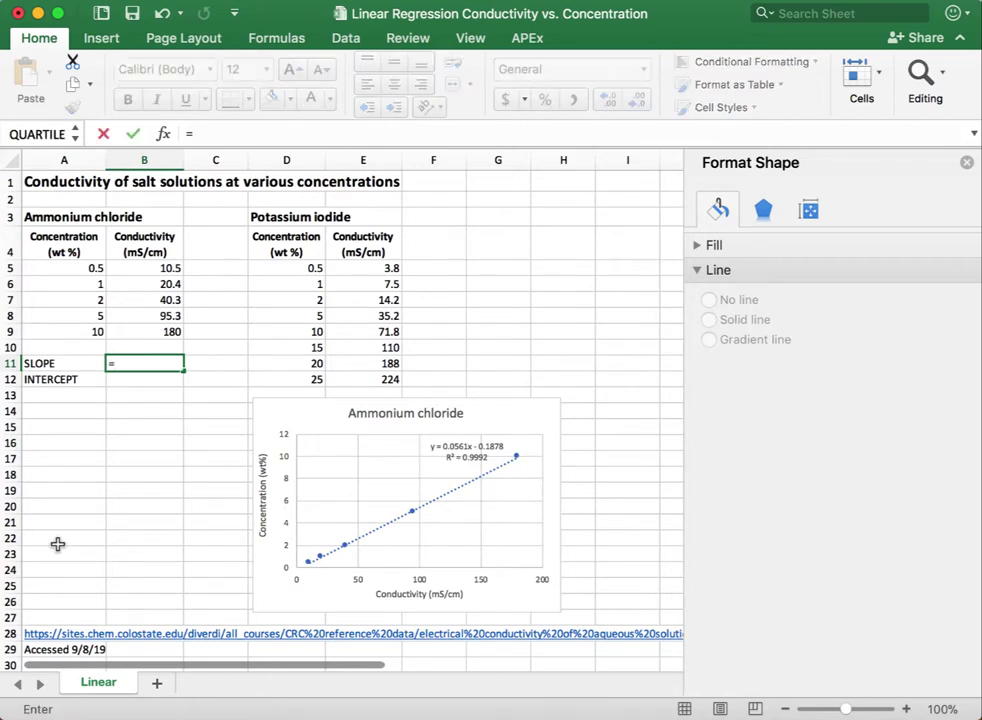
type("SLOPE(")
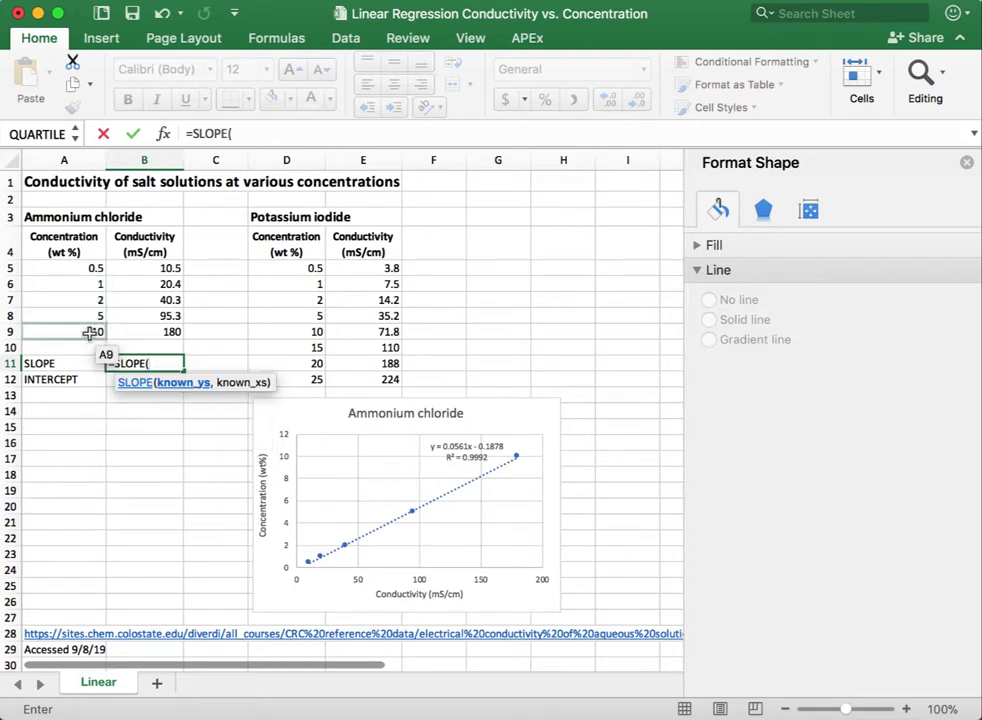
left_click_drag(90, 332, 88, 274)
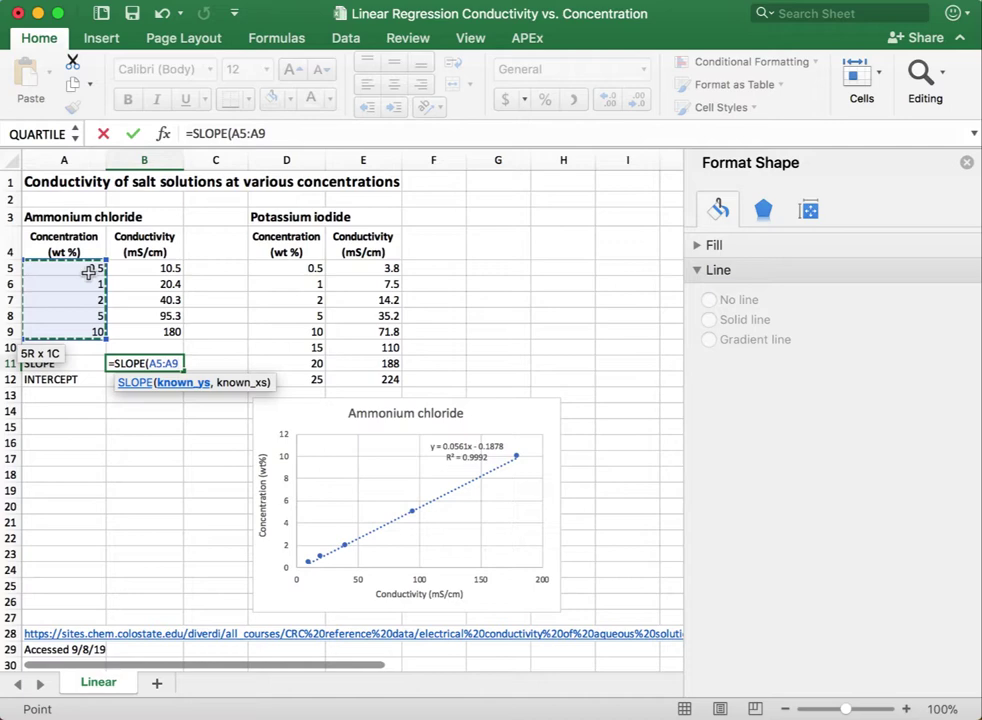
type(",")
left_click_drag(158, 332, 148, 272)
key("Return")
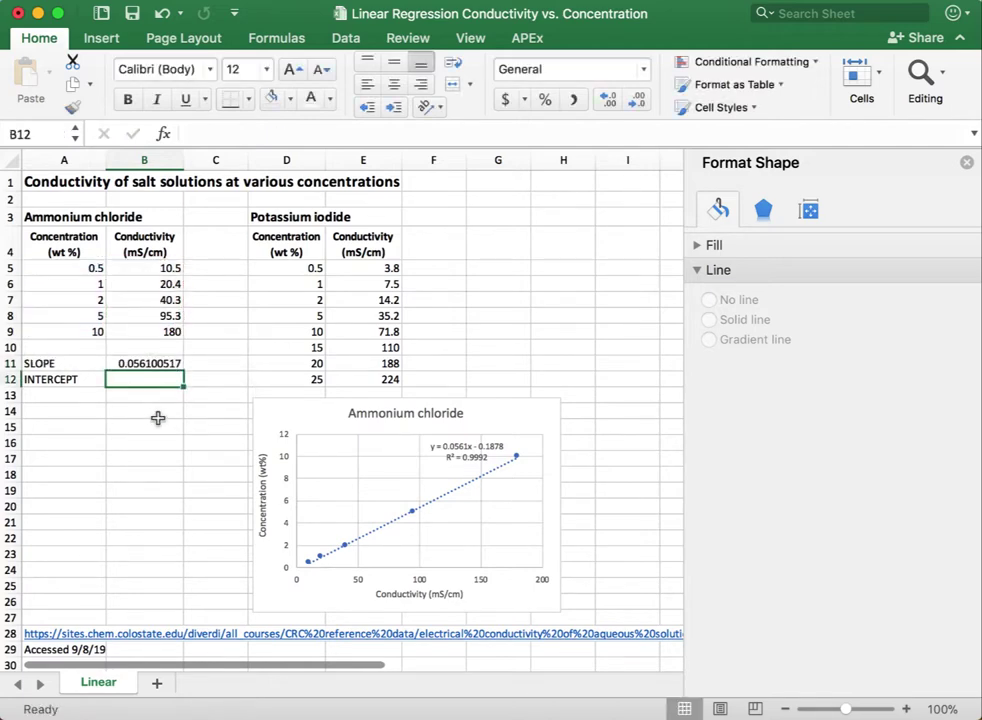
Decrease the decimals of B11:B12 until the slope reads 0.0561.
left_click(145, 364)
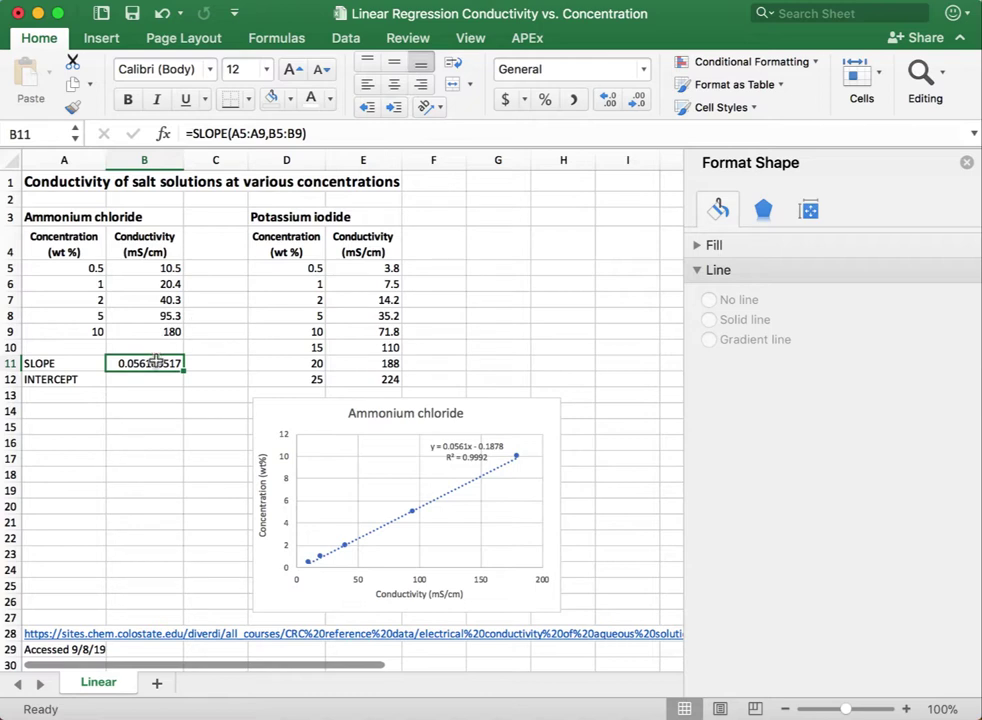
left_click_drag(158, 364, 156, 383)
left_click(637, 100)
left_click(637, 100)
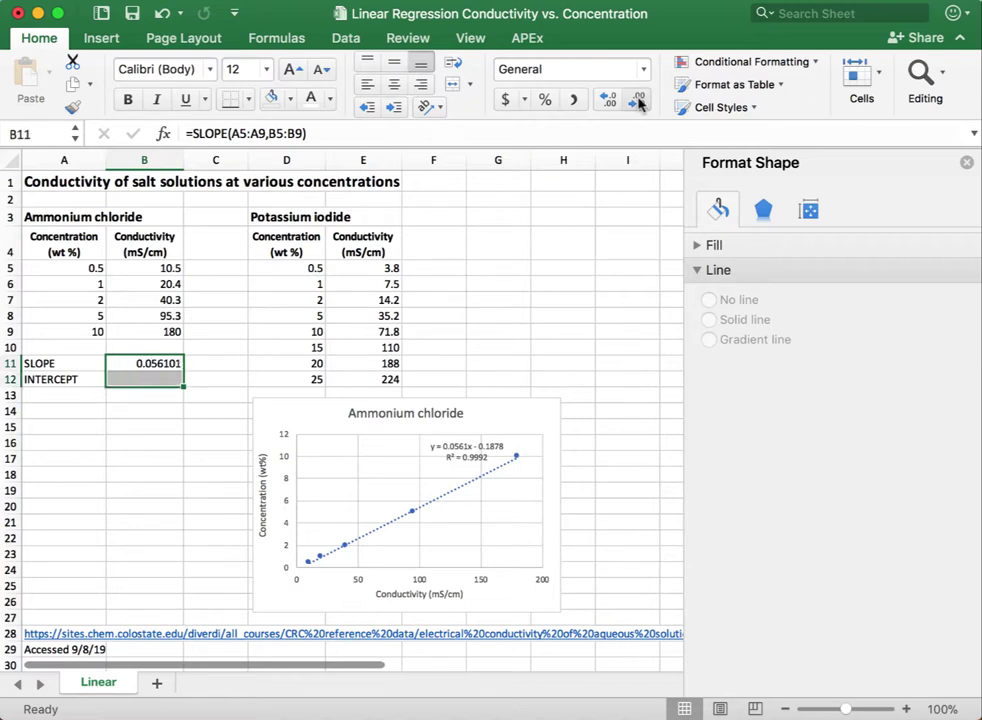
left_click(637, 100)
left_click(637, 100)
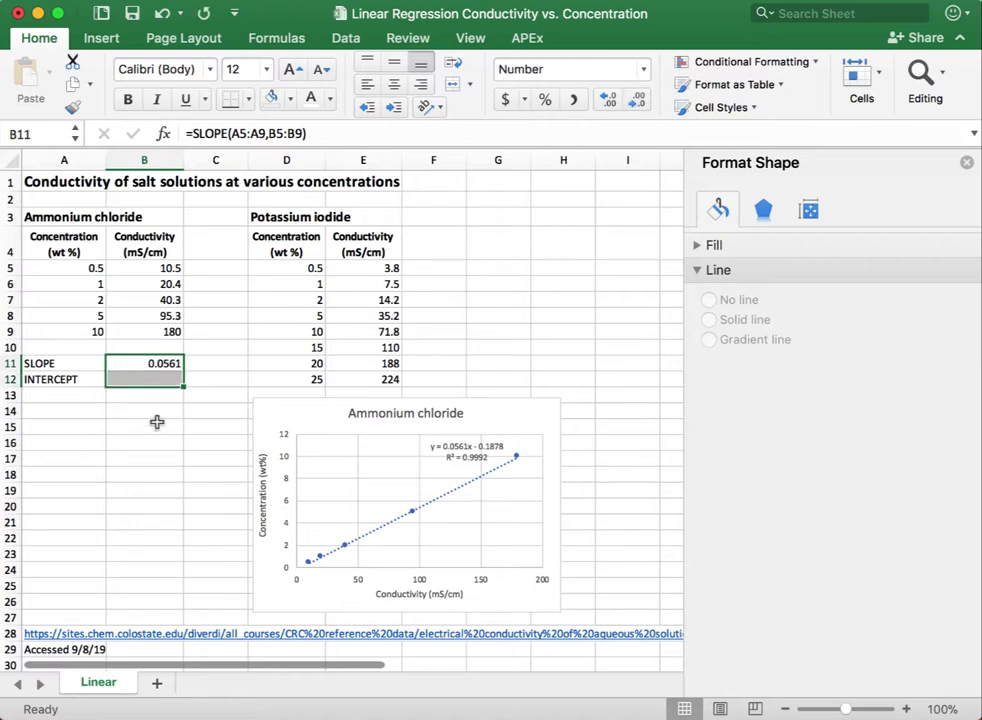
left_click(150, 426)
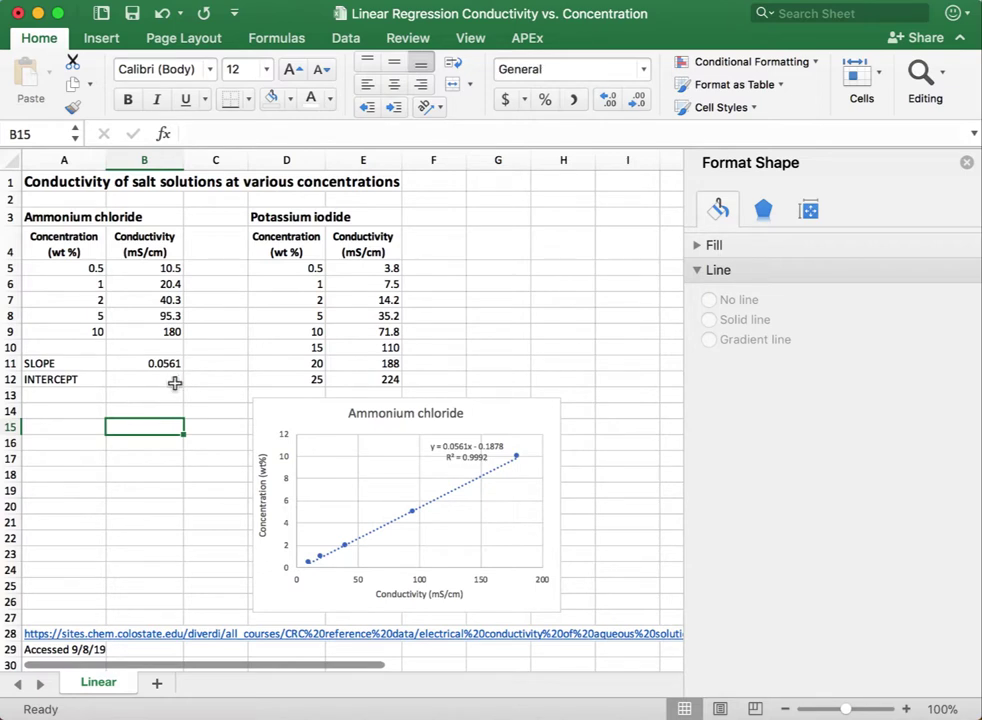
Enter =INTERCEPT(A5:A9,B5:B9) in B12, returning -0.1878.
left_click(131, 379)
type("=")
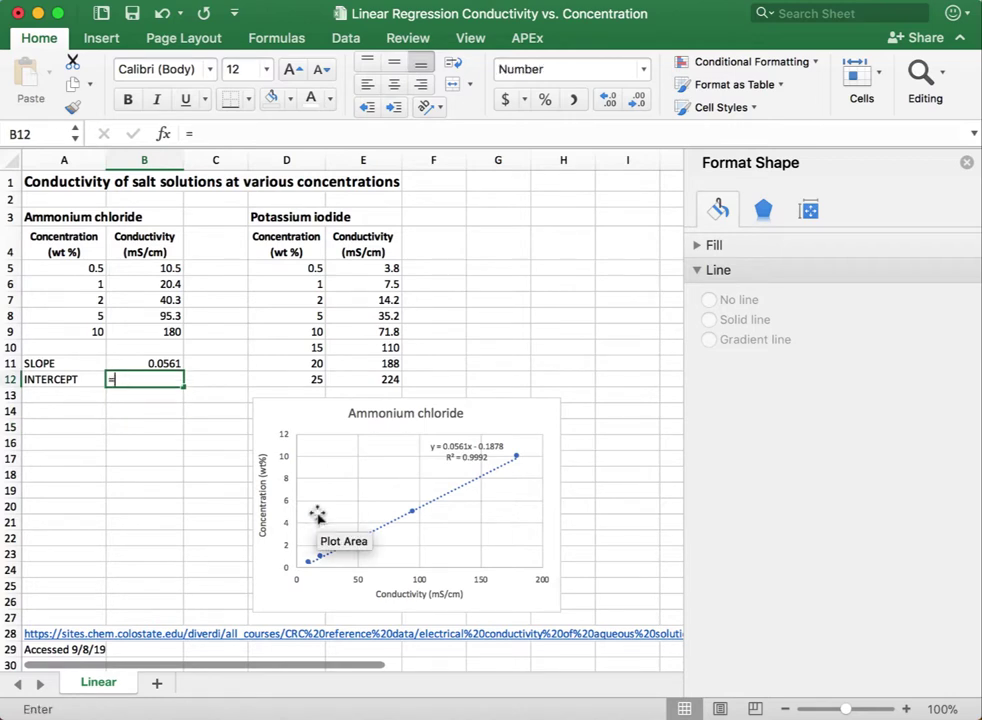
type("IN")
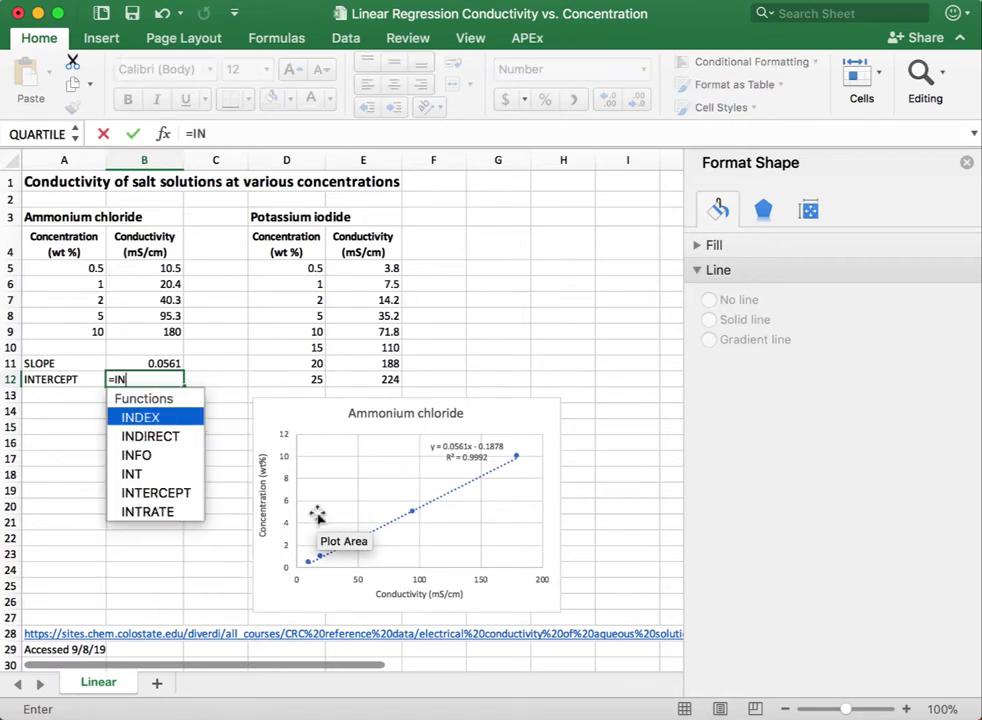
type("TERCEPT(")
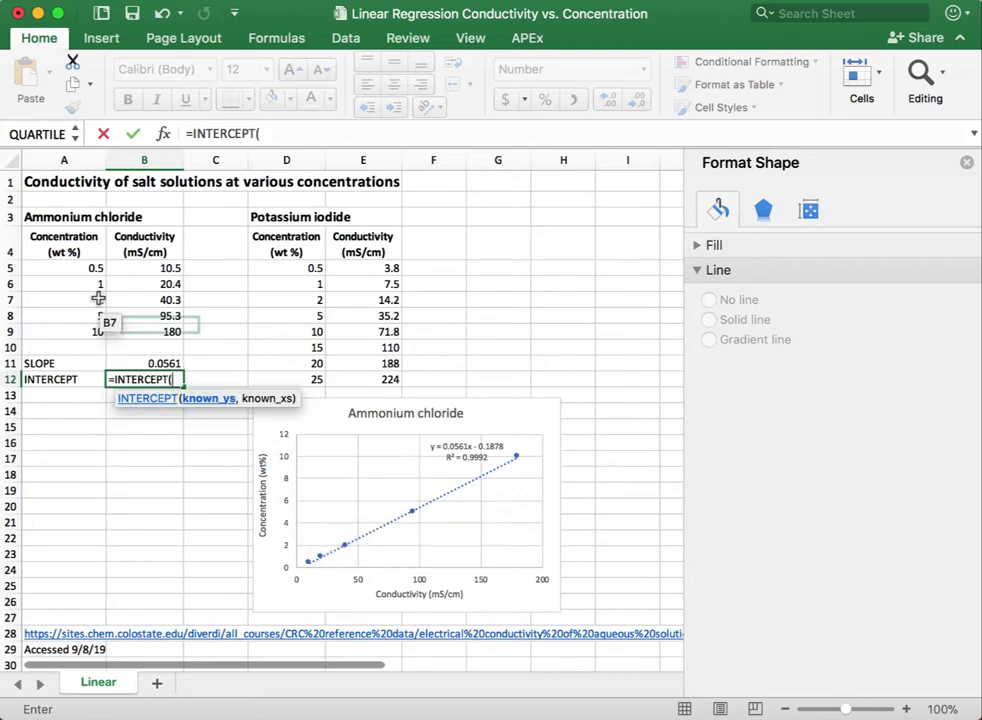
left_click_drag(96, 267, 91, 334)
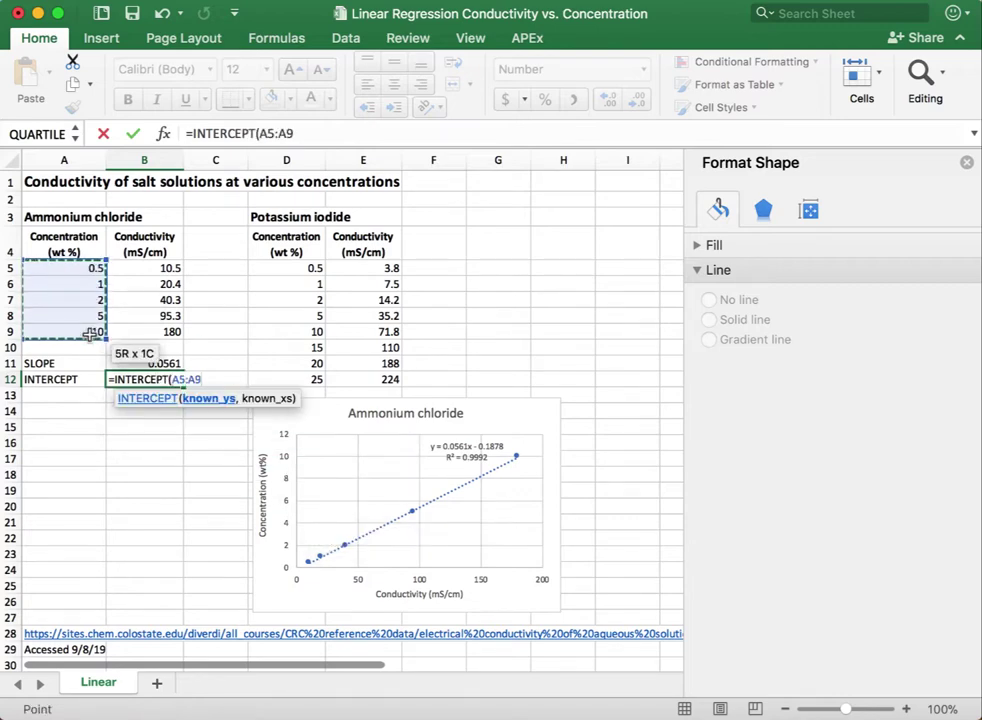
type(",")
left_click(142, 270)
left_click_drag(146, 300, 143, 333)
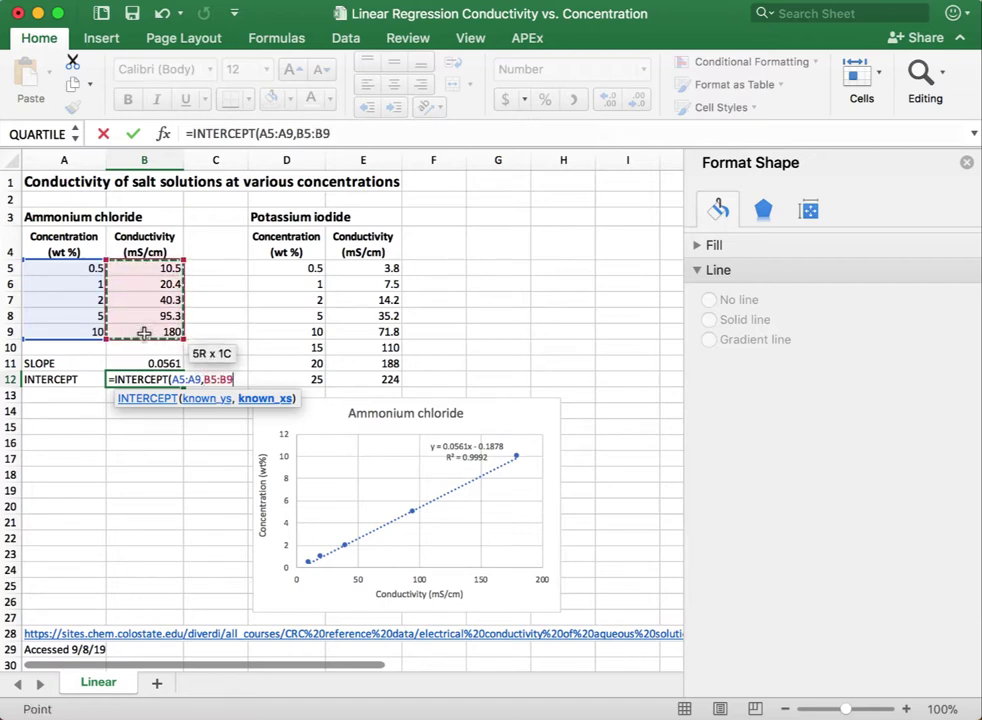
type(")")
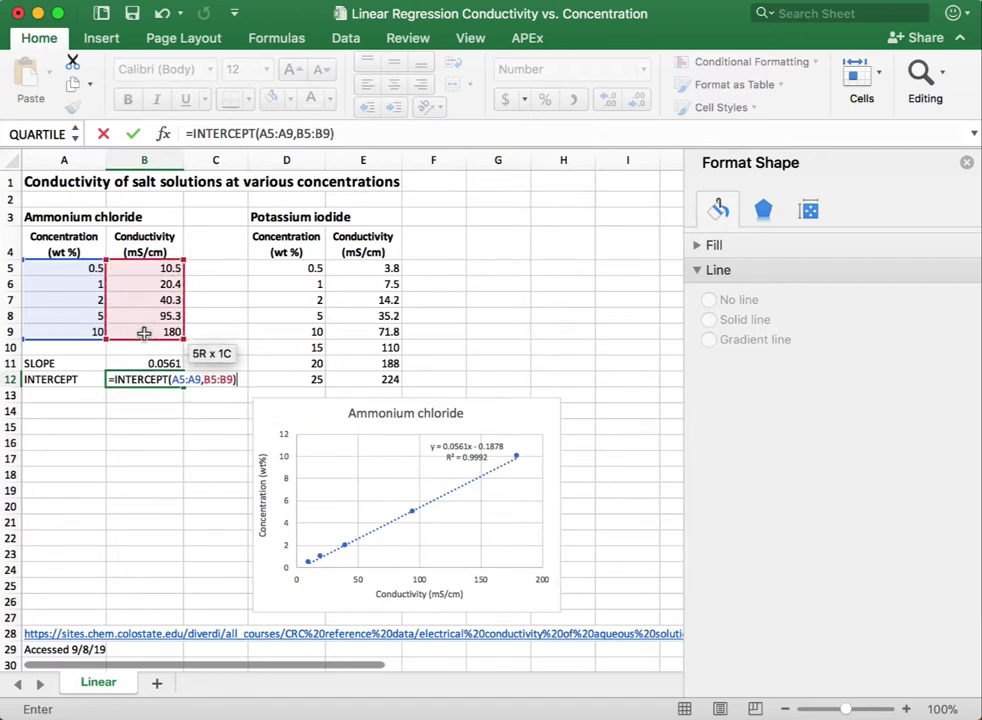
key("Return")
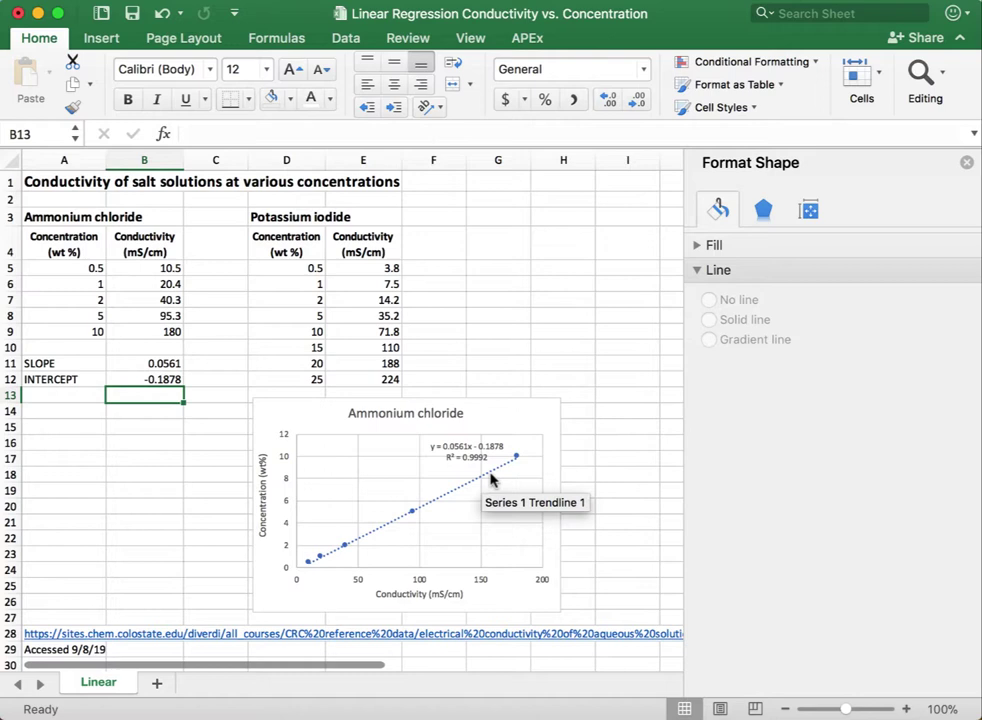
Type the label LINEST in cell A14.
left_click(68, 412)
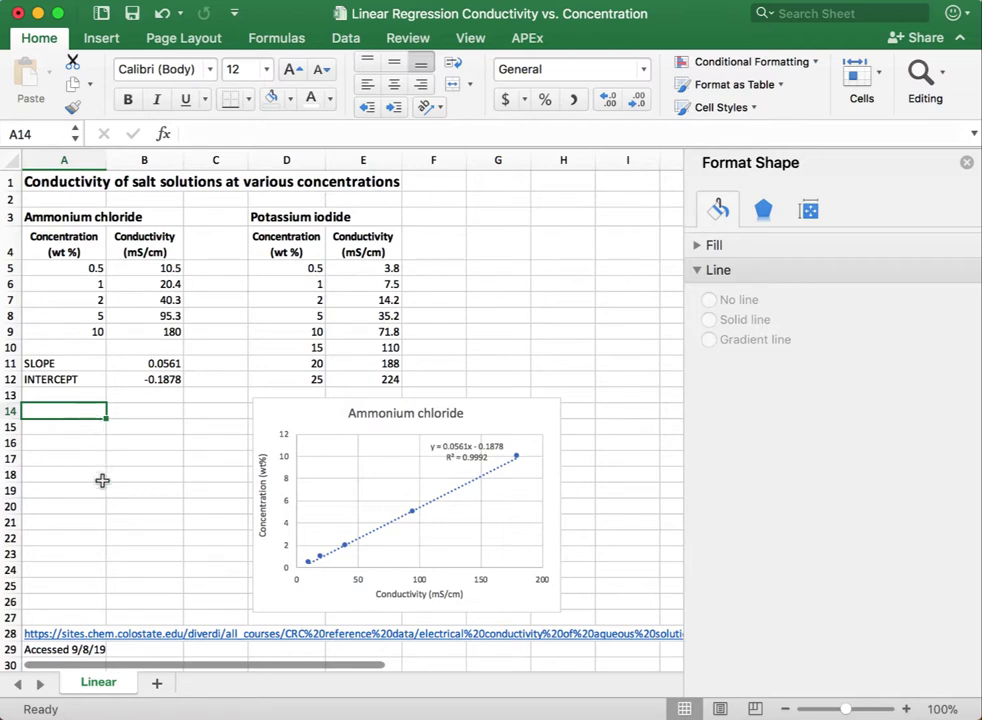
type("=")
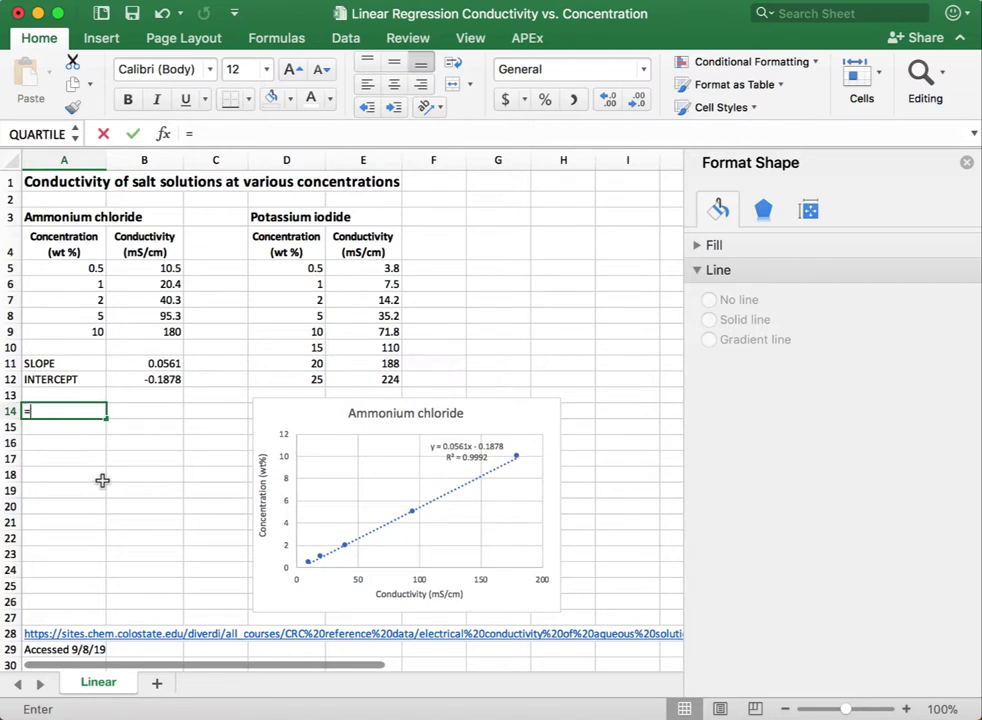
key("BackSpace")
type("LINE")
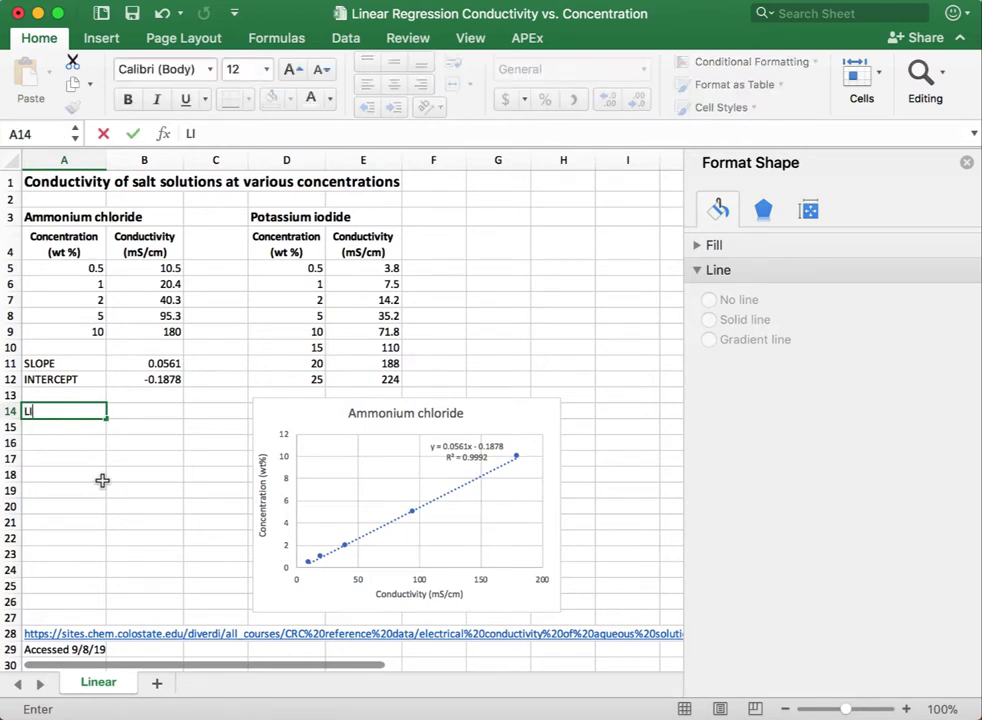
key("BackSpace")
key("BackSpace")
key("BackSpace")
key("BackSpace")
type("LINEST")
key("Tab")
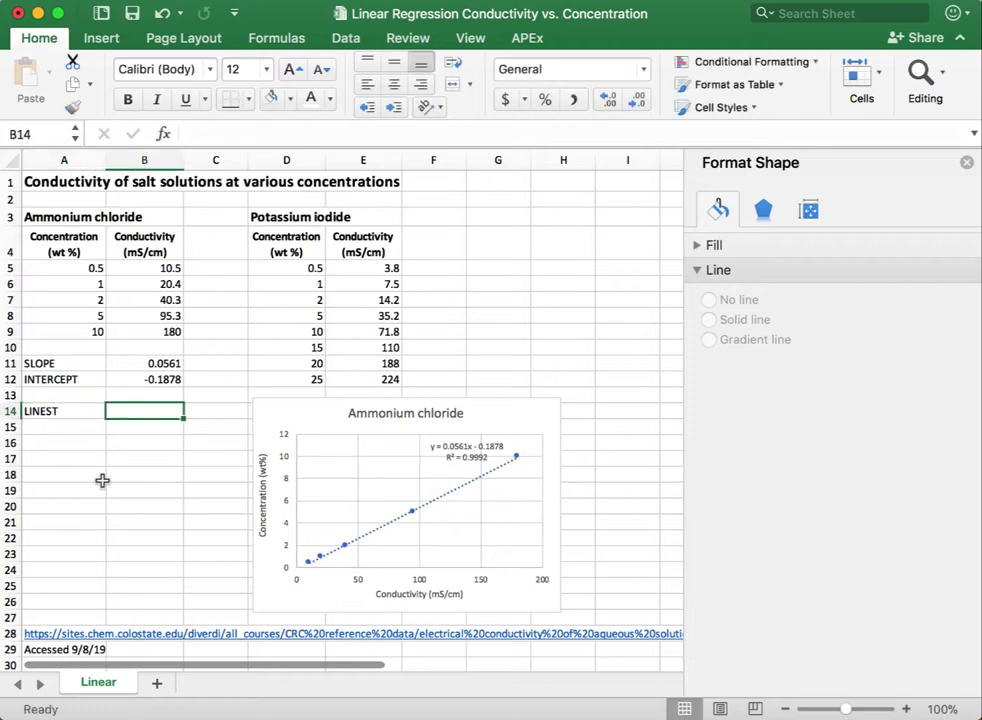
Enter =LINEST(A5:A9,B5:B9) in cell B14.
type("=")
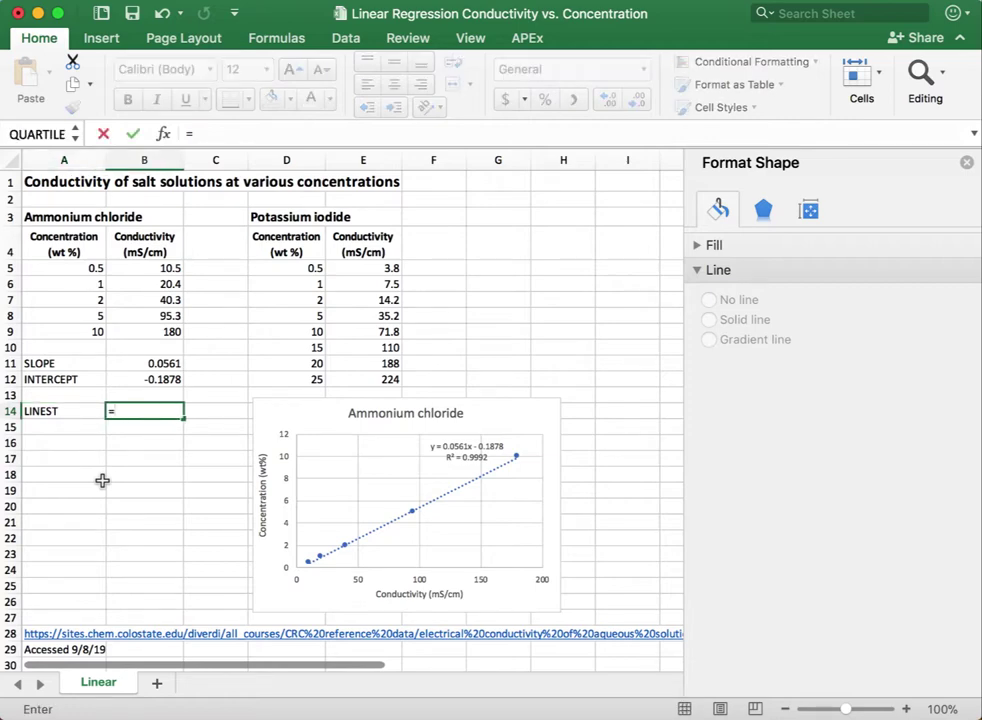
type("l")
key("BackSpace")
type("li")
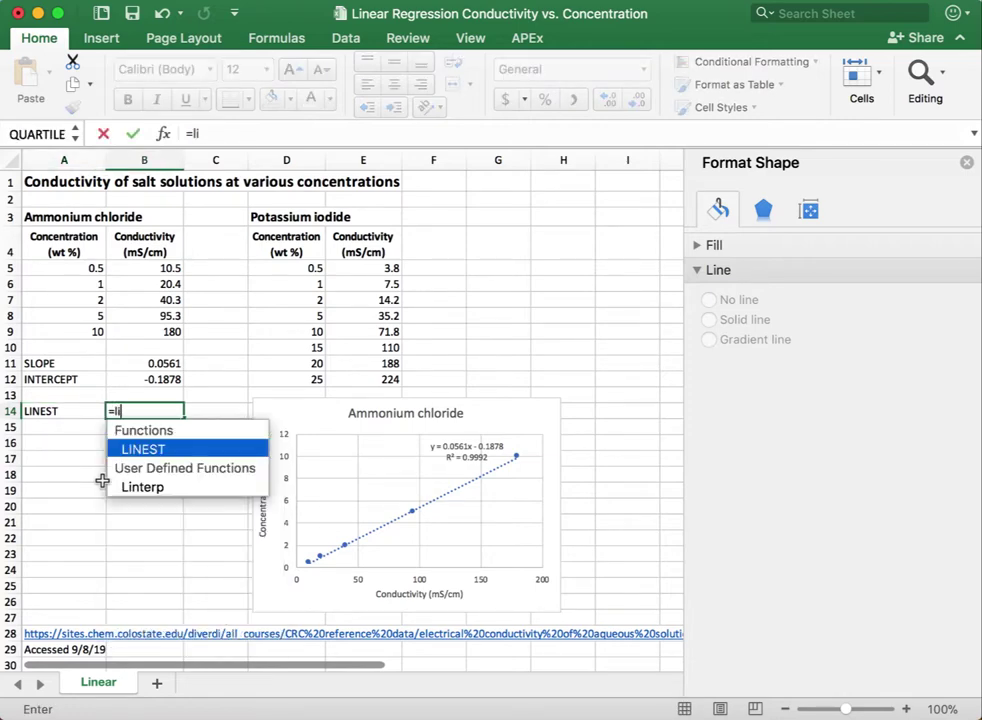
type("nest(")
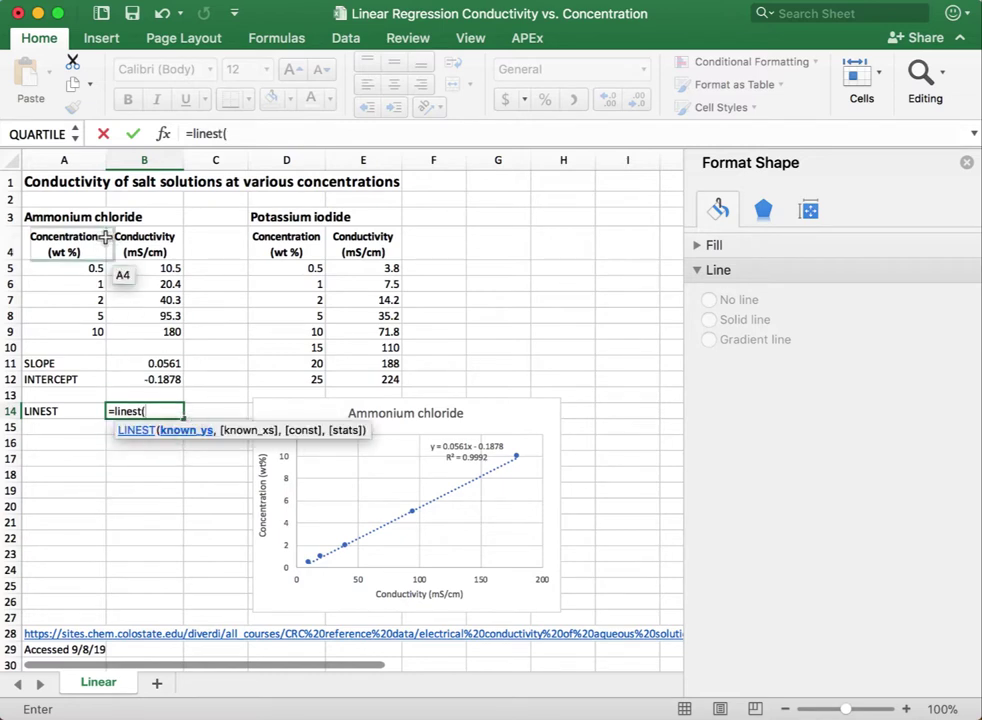
left_click_drag(88, 266, 88, 328)
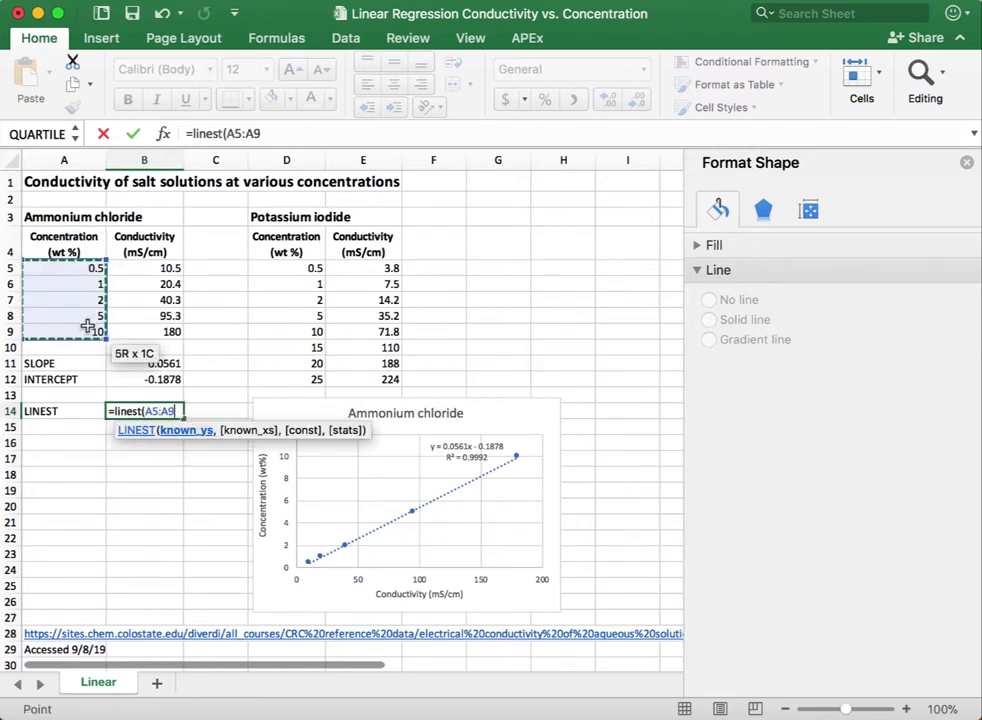
type(",")
left_click_drag(147, 272, 143, 333)
type(",")
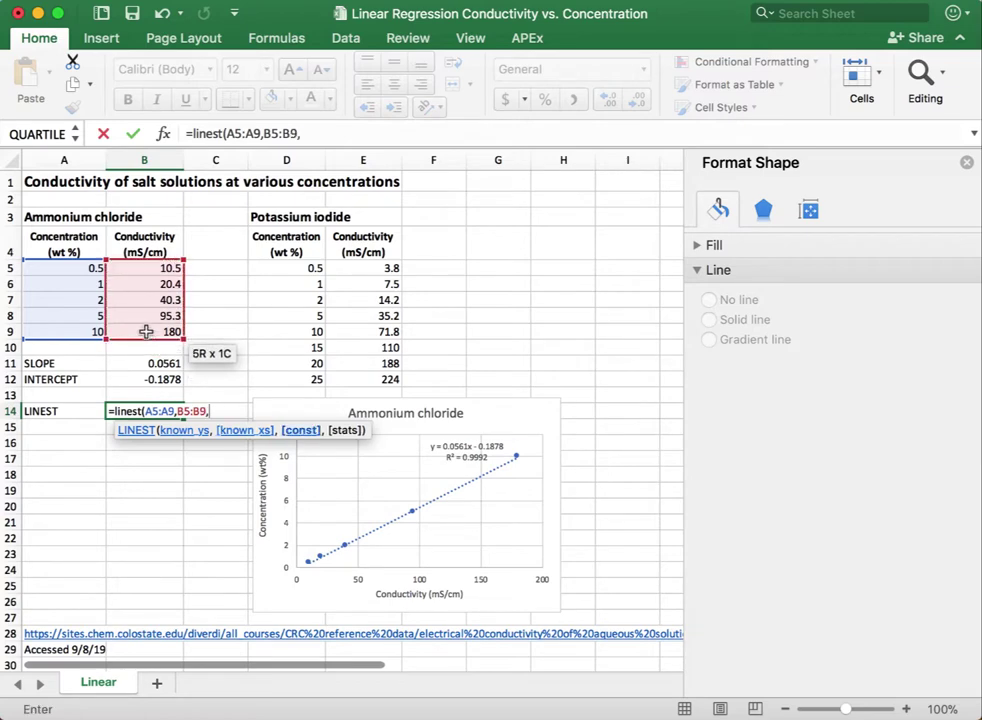
key("BackSpace")
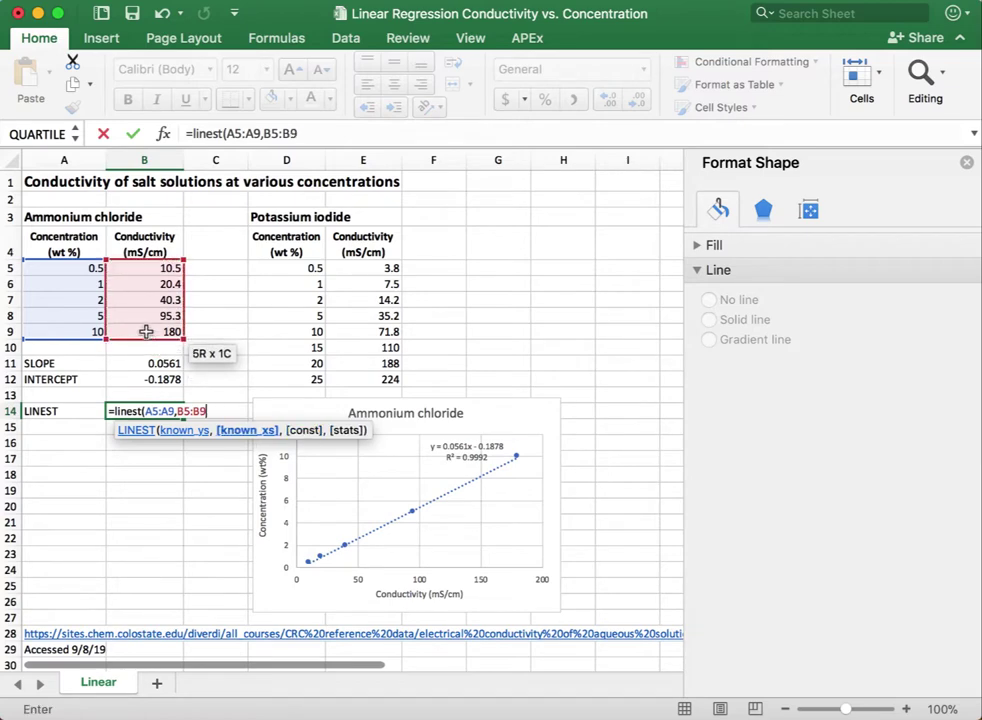
type(")")
key("Return")
Add a 0 const argument, making B14 =LINEST(A5:A9,B5:B9,0) returning 0.05460941.
left_click(145, 410)
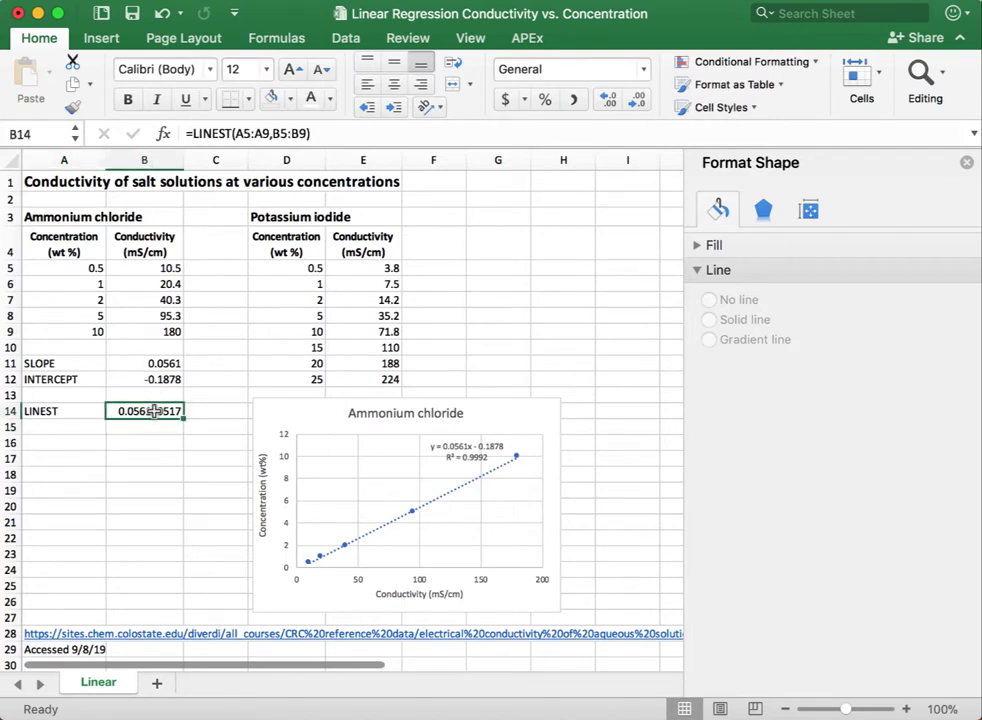
left_click(143, 364)
left_click(158, 411)
double_click(158, 411)
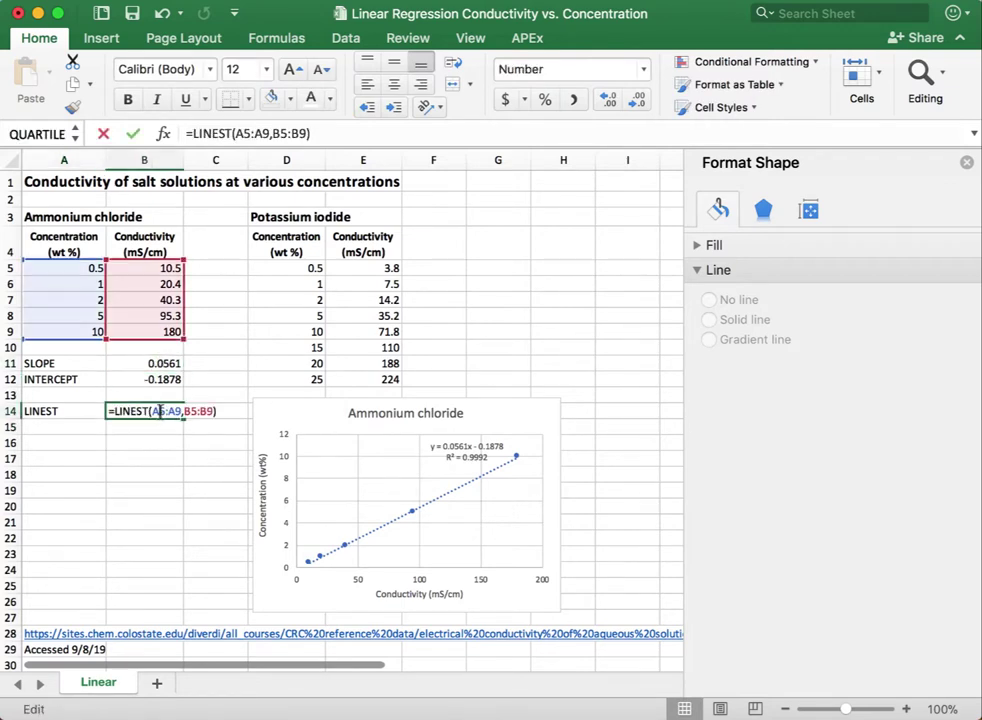
left_click(213, 411)
type(",0")
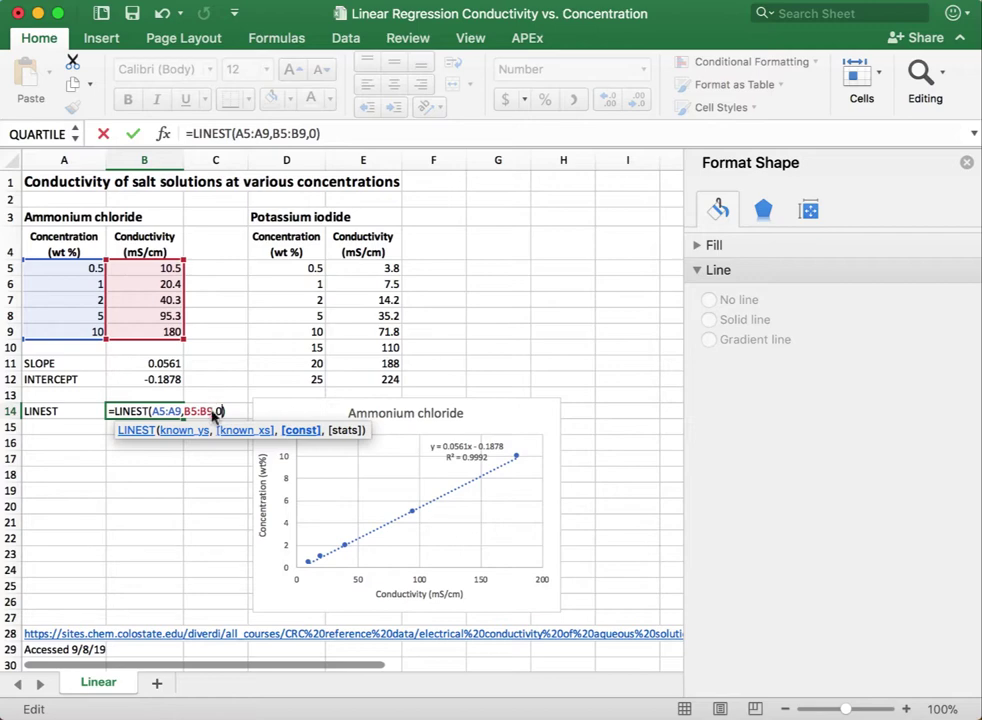
key("Return")
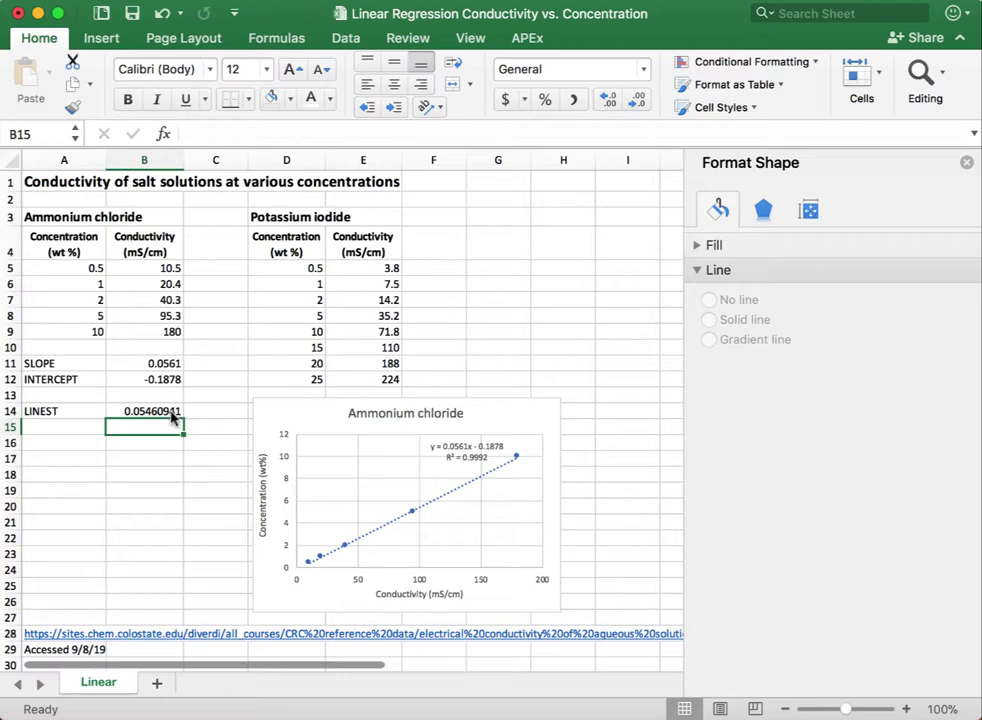
left_click(178, 411)
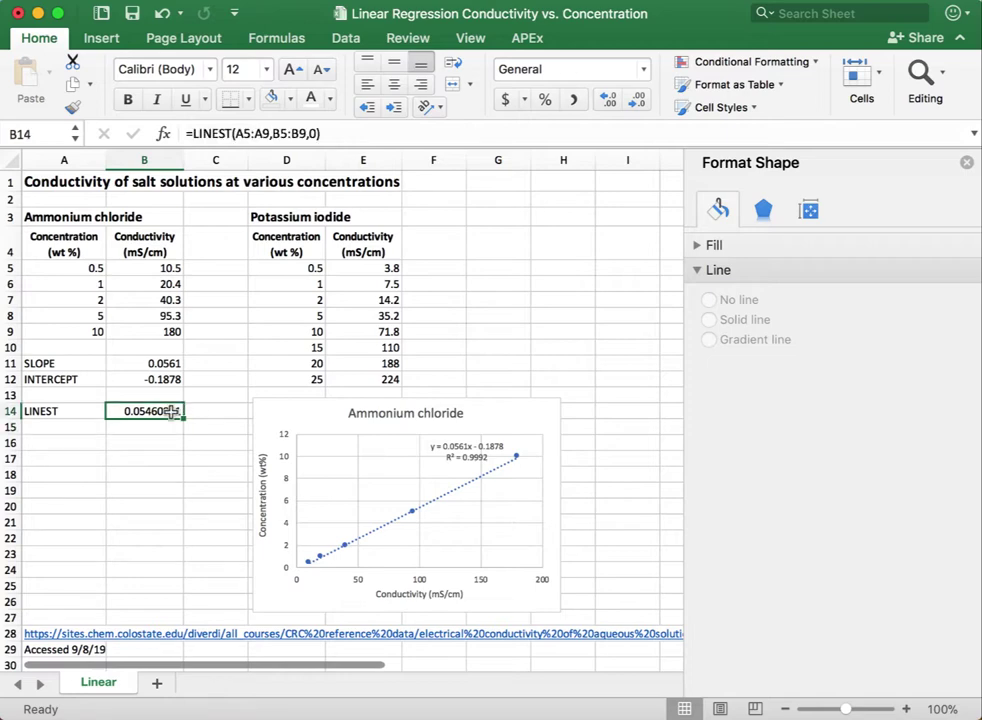
left_click(498, 474)
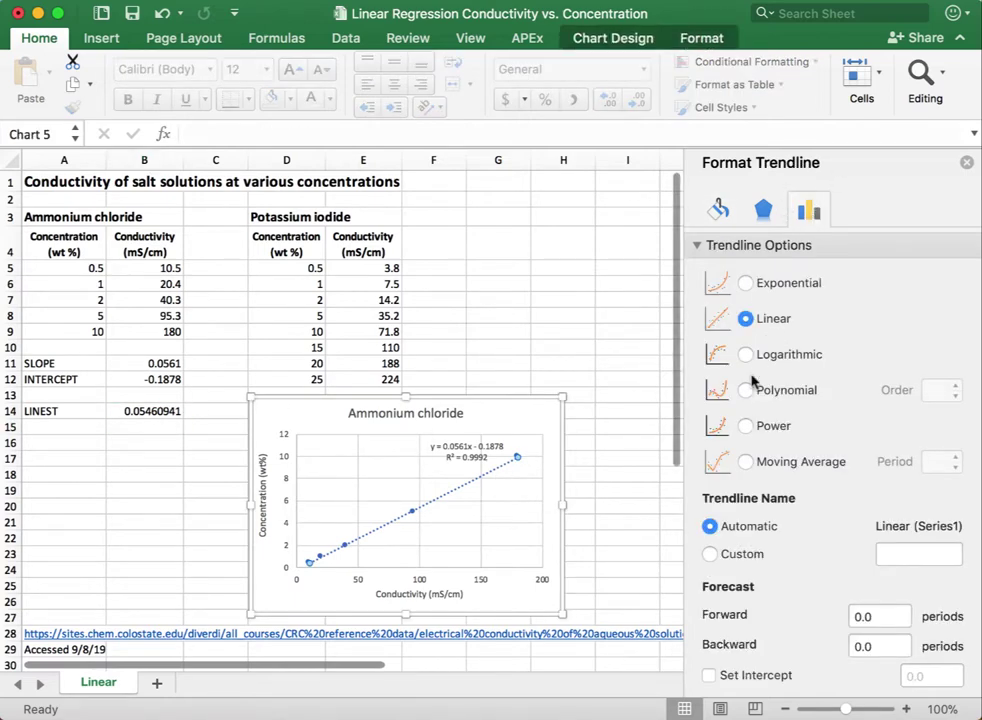
scroll(767, 592, "down", 3)
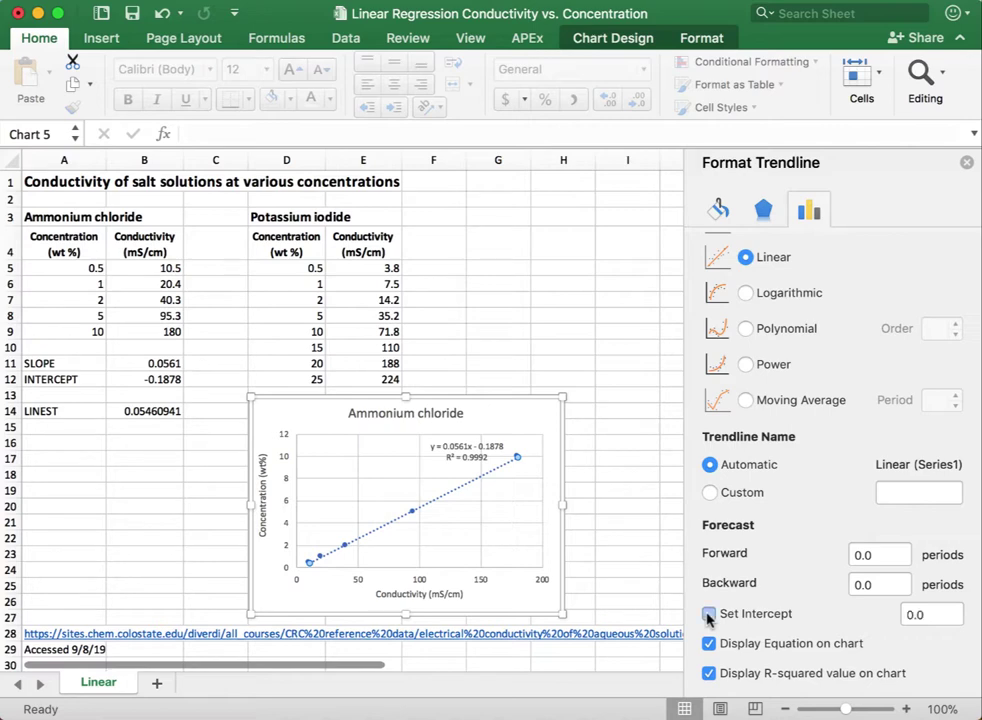
left_click(708, 615)
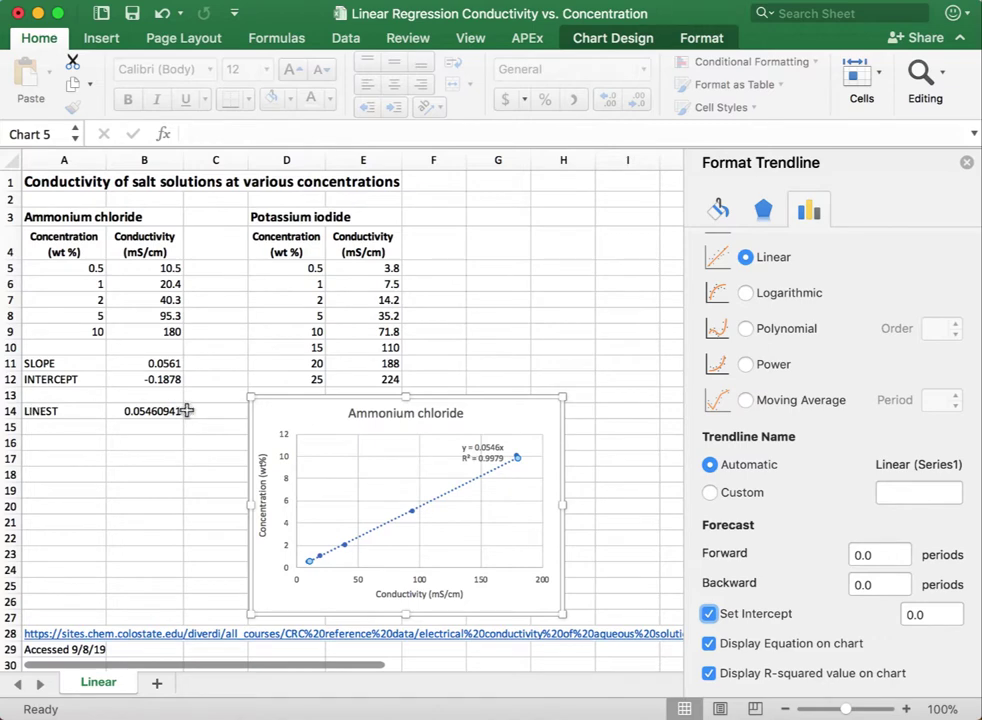
left_click(708, 614)
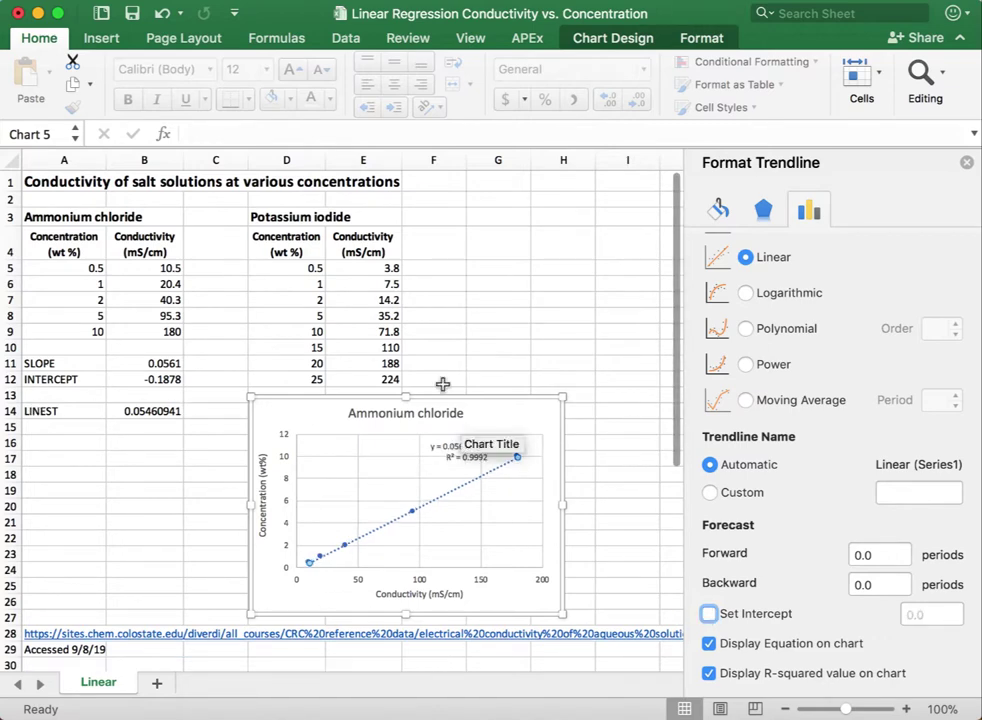
left_click(505, 344)
left_click_drag(142, 363, 144, 379)
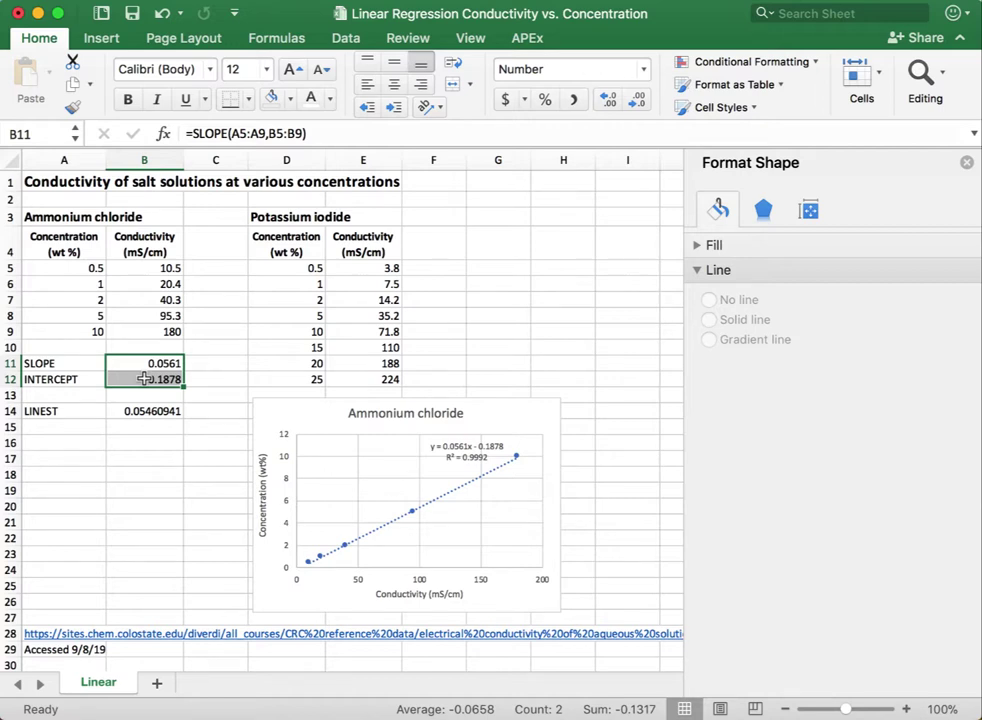
Move the Ammonium chloride chart down-left and add a copy to its right titled 'Potassium iodide'.
left_click_drag(327, 407, 101, 445)
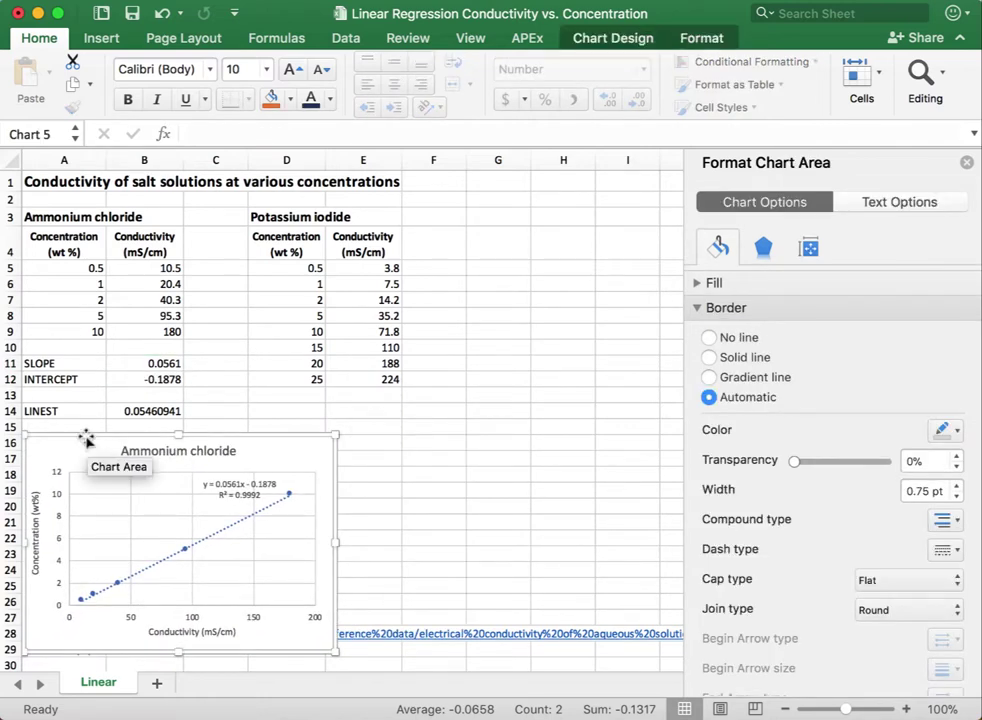
left_click_drag(84, 437, 562, 418)
left_click(469, 413)
type("Potassium")
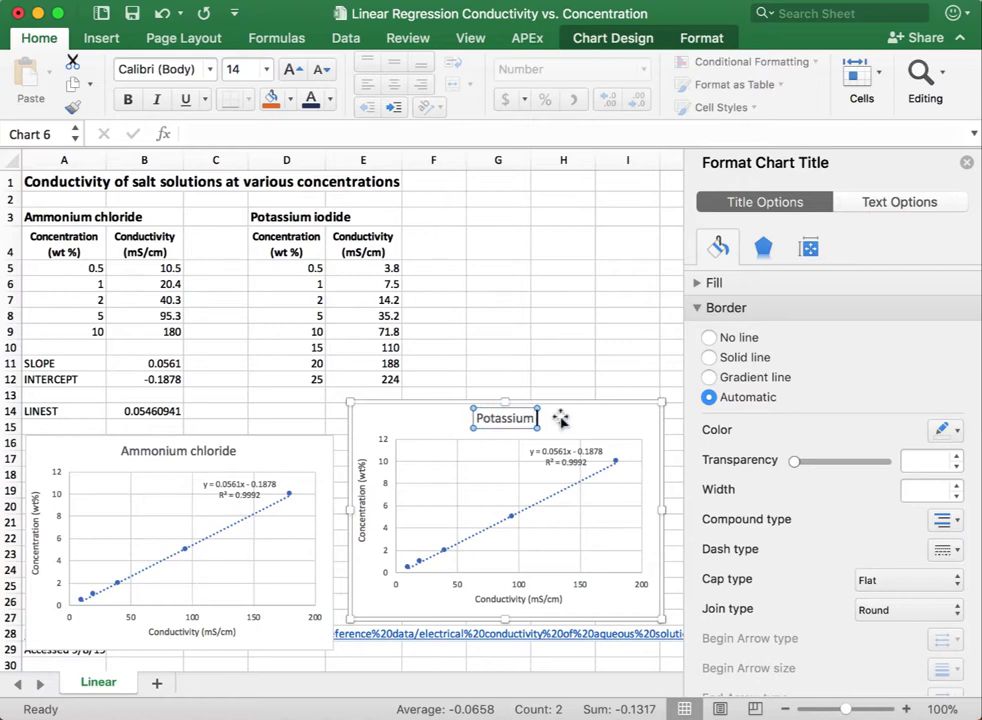
type(" iodide")
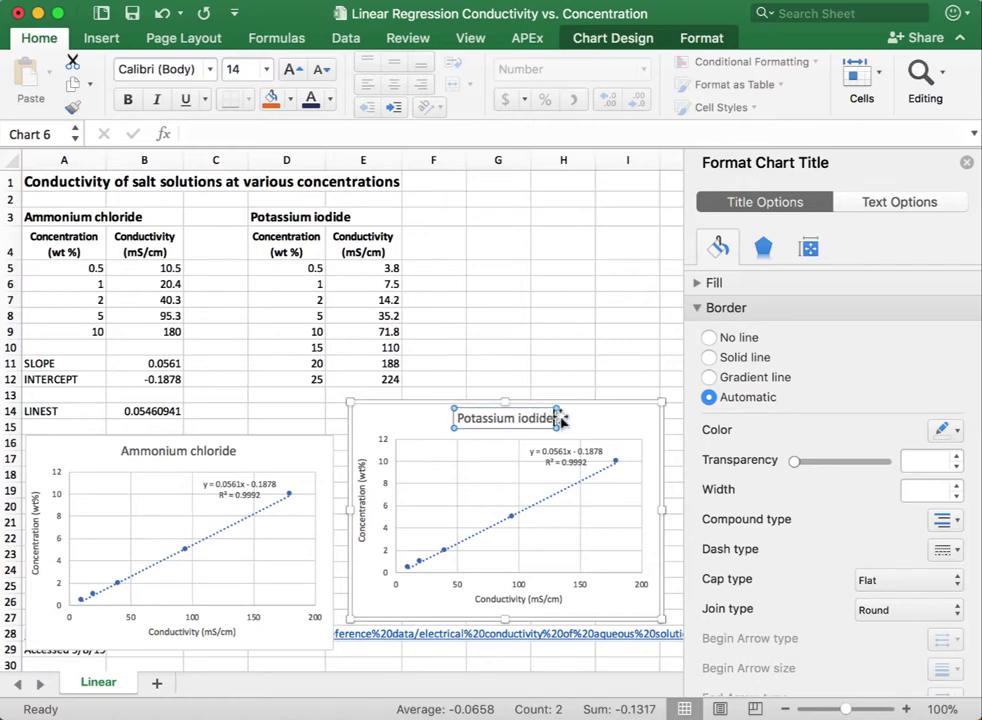
Repoint the copied chart's series from A5:B9 to D5:E9 and extend both ranges to row 12.
left_click(510, 515)
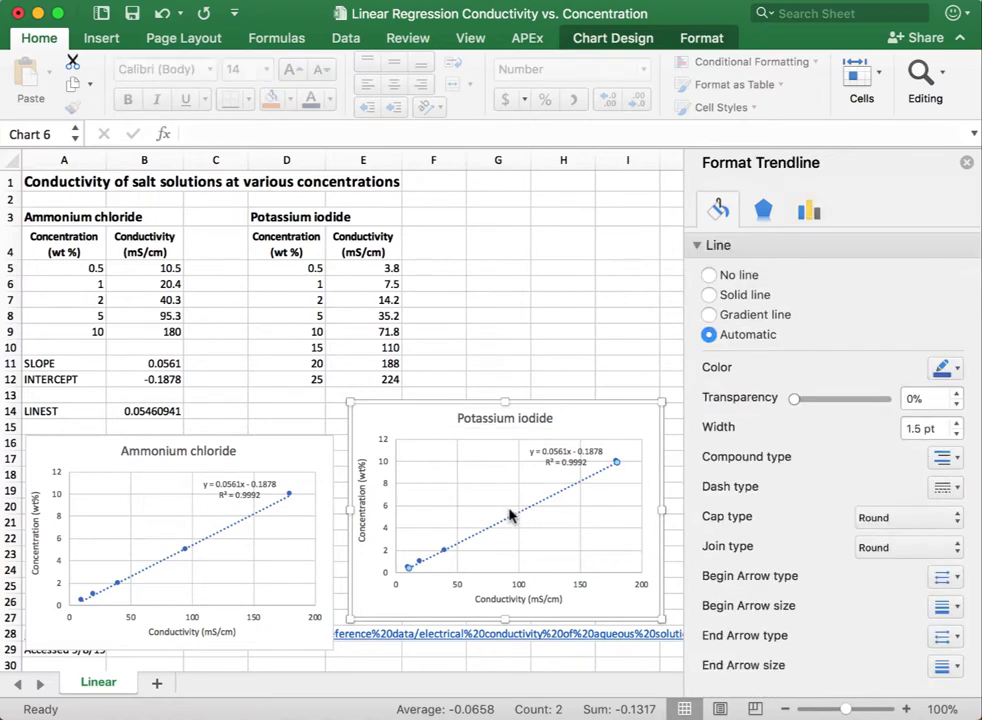
left_click(457, 529)
left_click(418, 564)
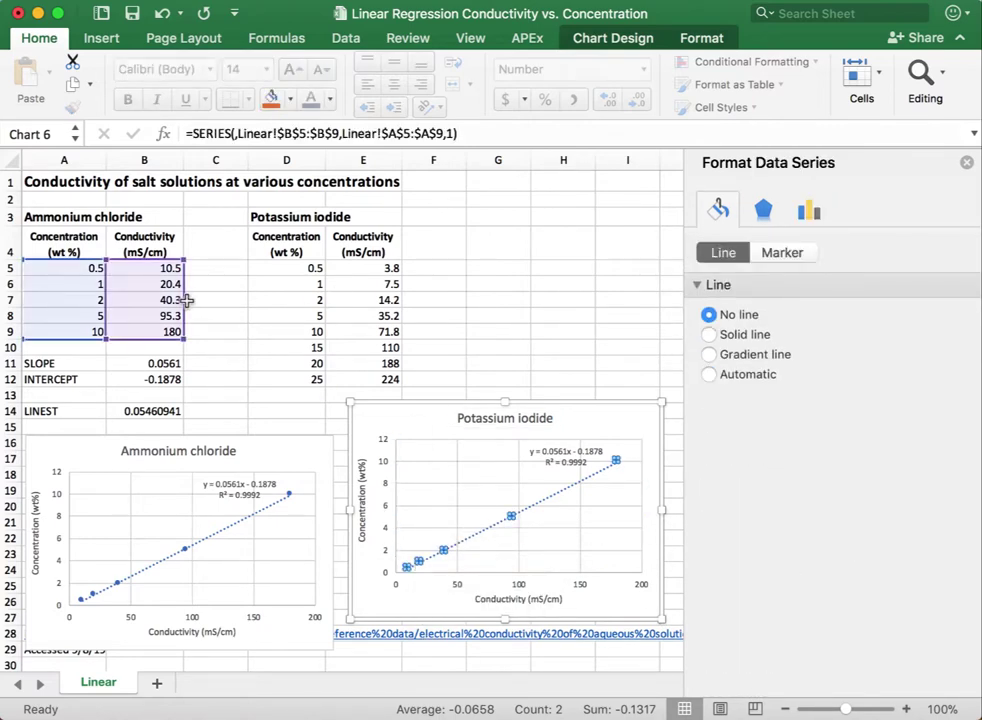
left_click_drag(189, 308, 364, 307)
left_click_drag(101, 283, 277, 291)
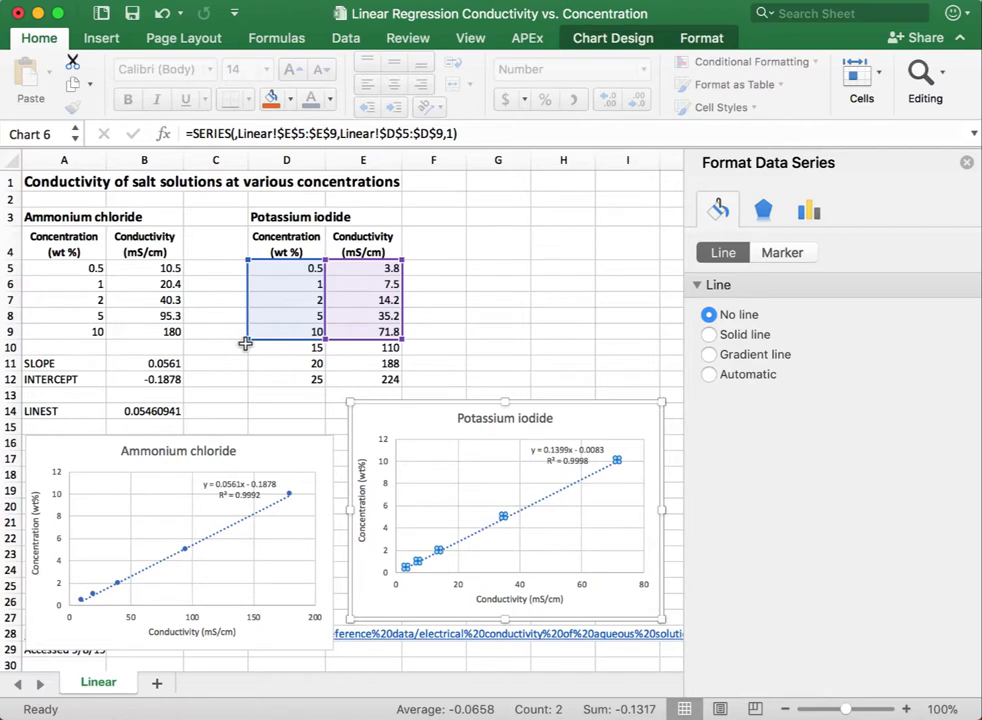
left_click_drag(248, 339, 265, 378)
left_click_drag(403, 340, 402, 383)
Apply the $D$5:$D$12 and $E$5:$E$12 ranges so all eight rows plot, then reselect the series.
left_click(519, 368)
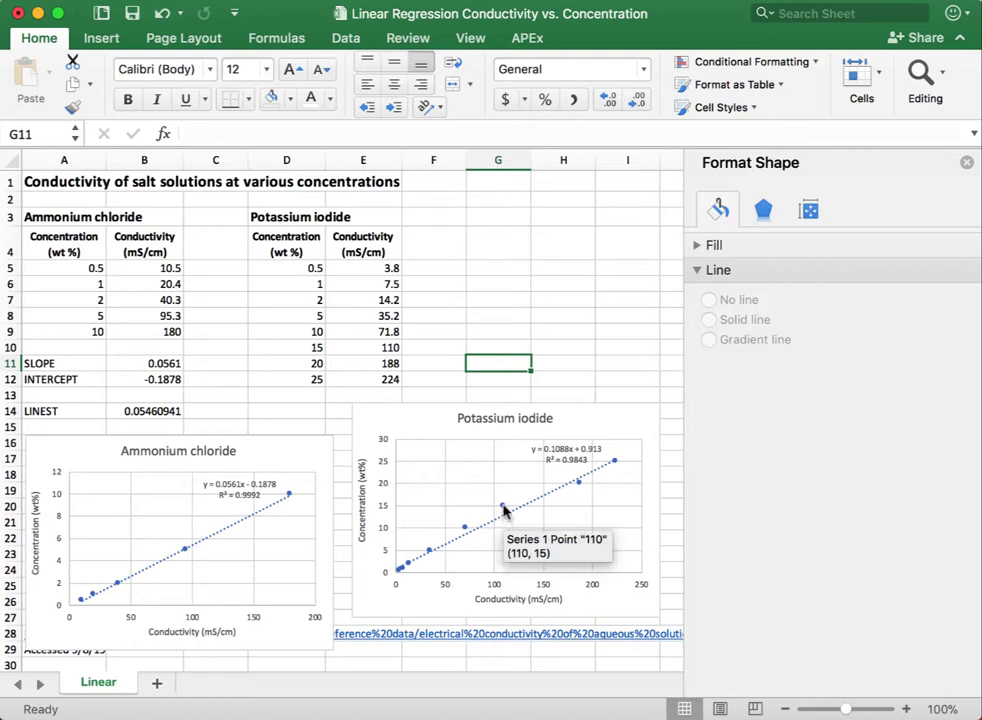
left_click(503, 508)
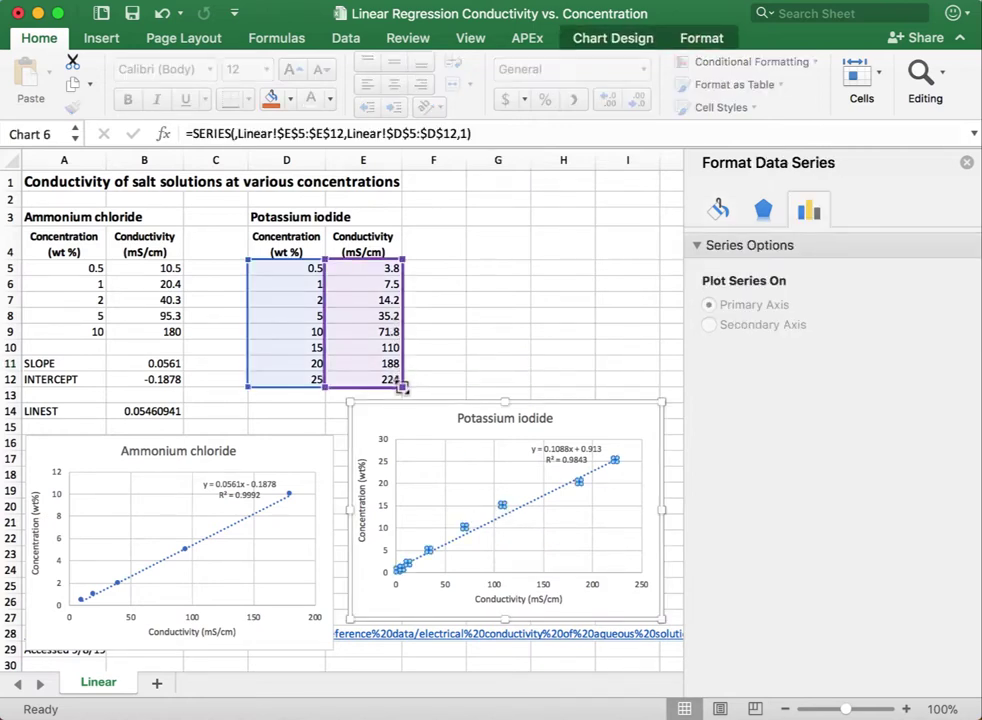
Shrink the series to D5:D10 and E5:E10, giving trendline y = 0.137x + 0.0482.
left_click_drag(401, 383, 395, 354)
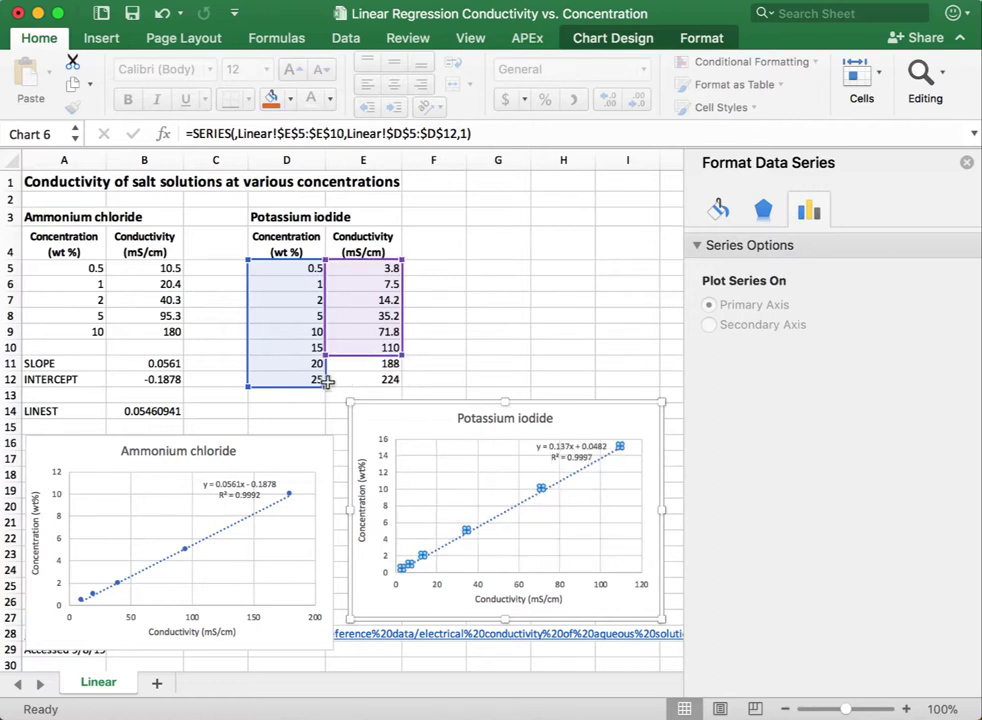
left_click_drag(324, 387, 326, 360)
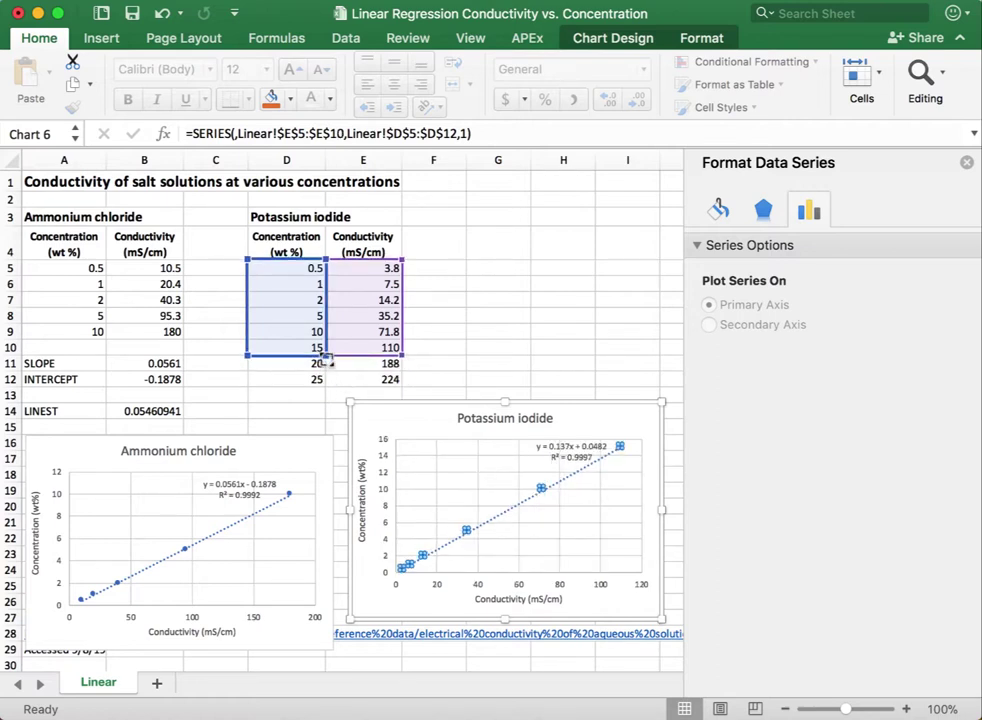
left_click(451, 351)
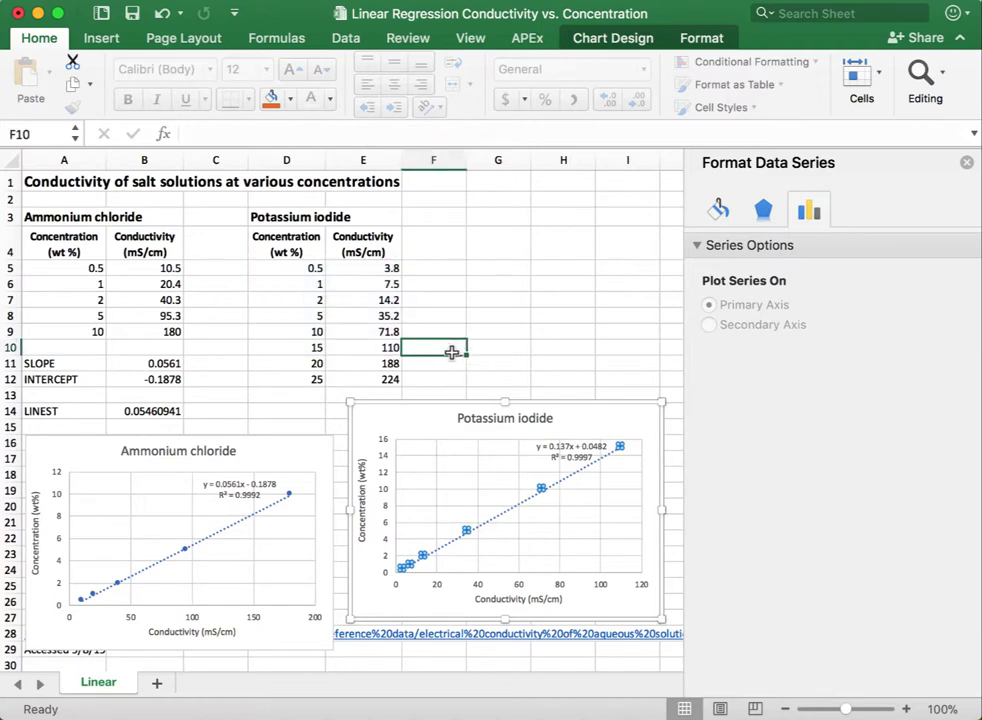
key("Escape")
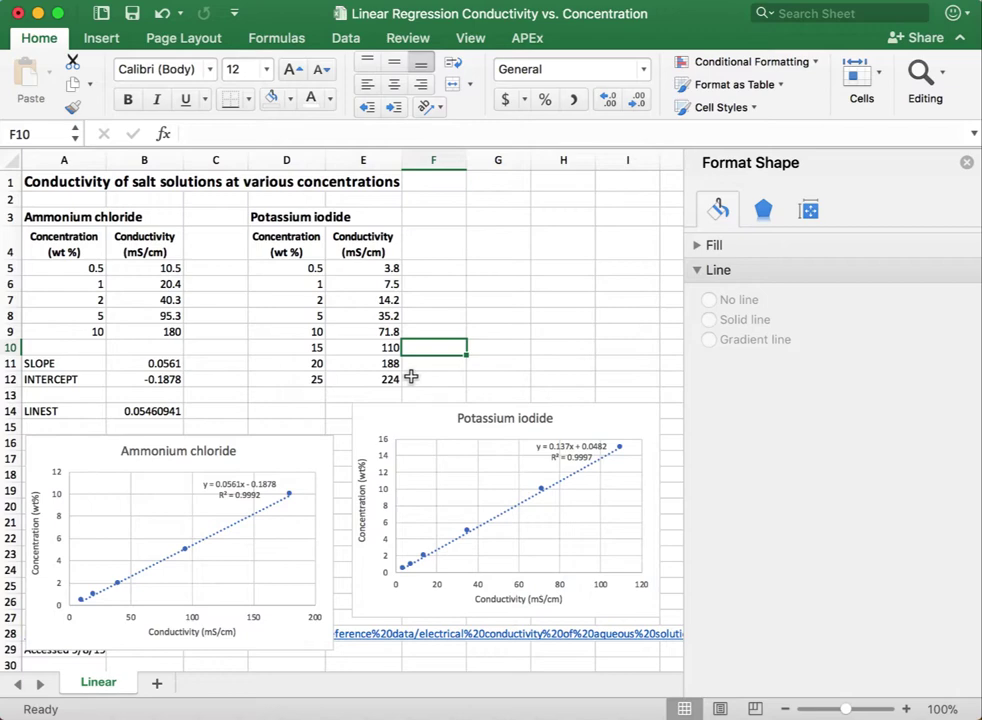
Position the Potassium iodide chart down and slightly left, level with the Ammonium chloride chart.
left_click_drag(410, 408, 405, 438)
left_click(300, 410)
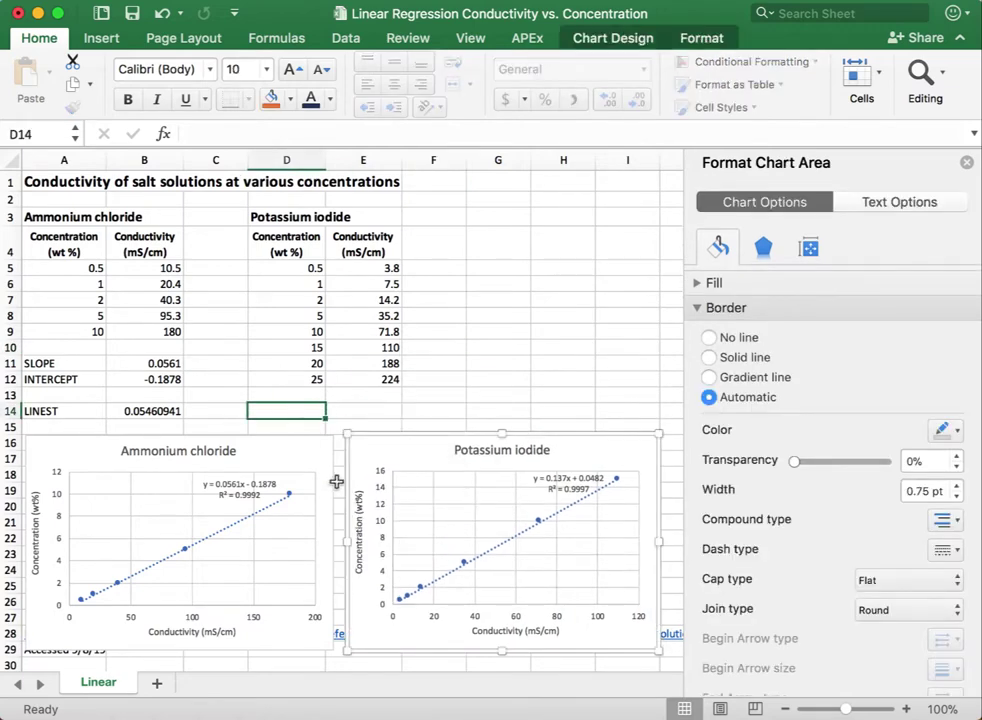
left_click(127, 363)
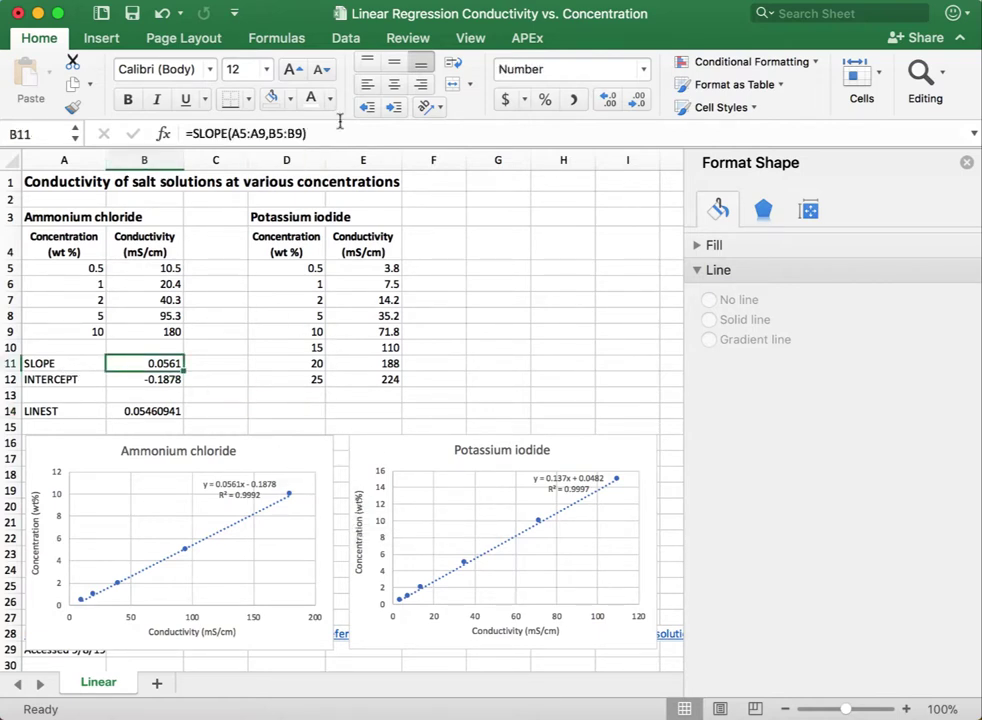
left_click(306, 409)
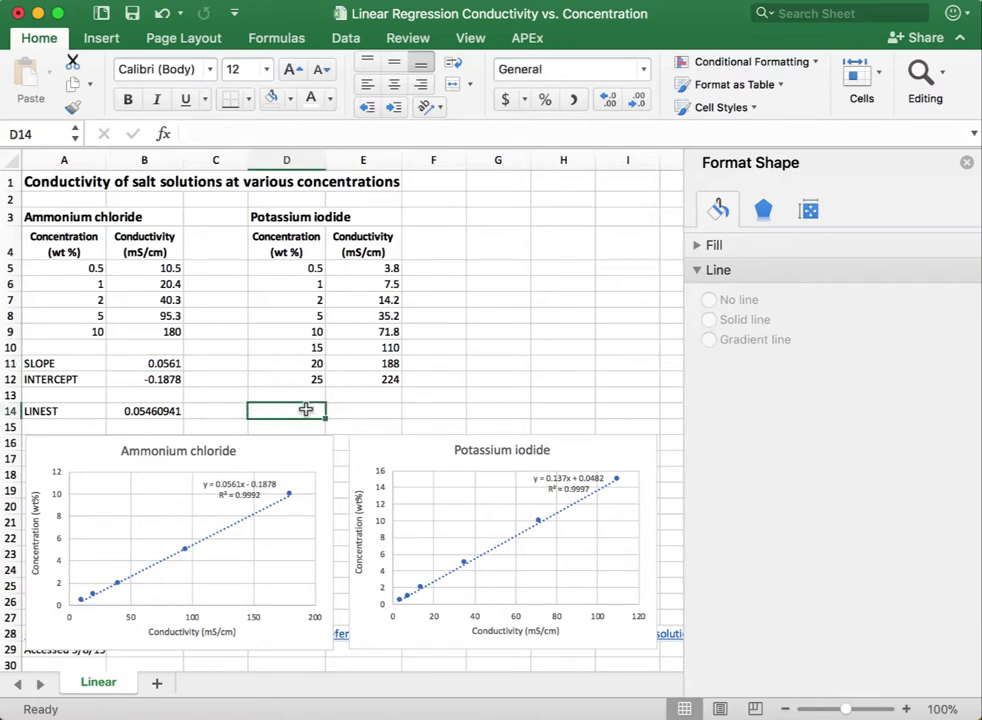
left_click_drag(435, 446, 425, 445)
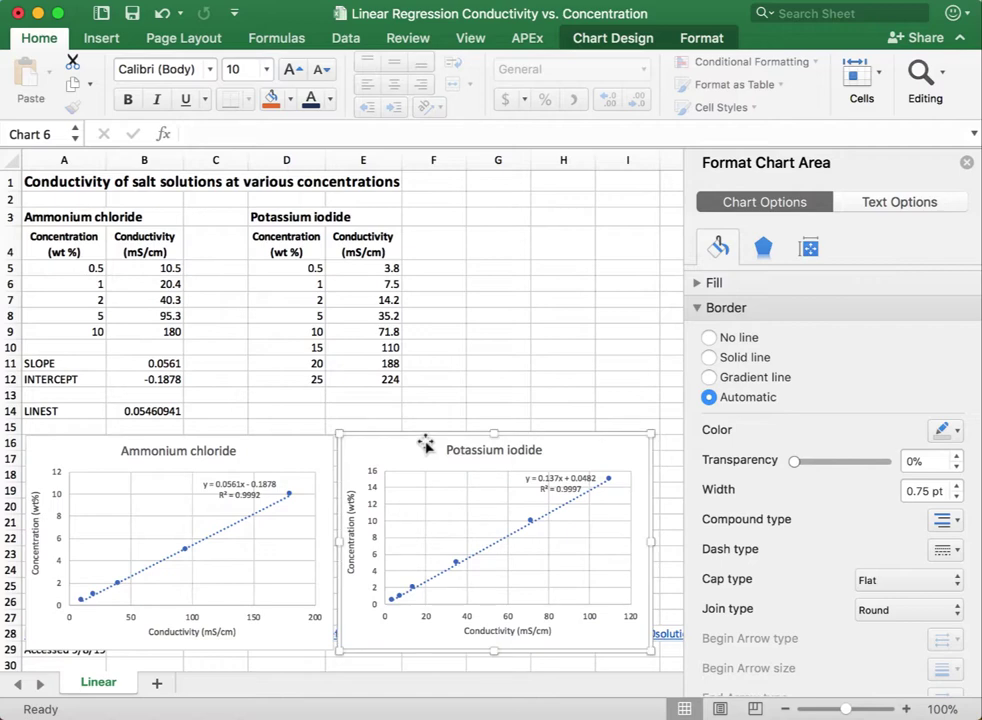